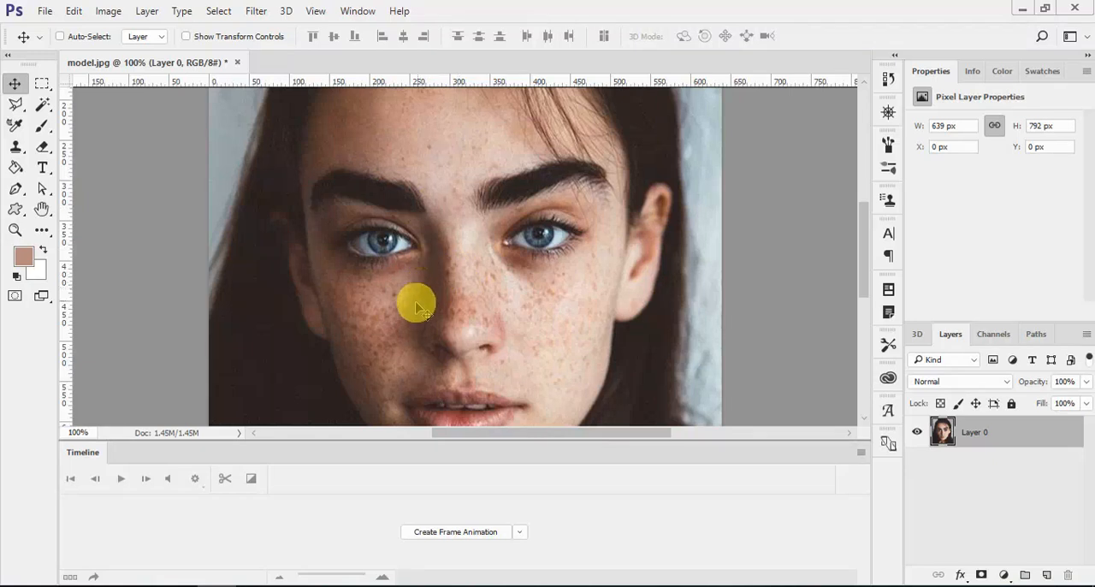
- Duplicate Layer 0 and hide the original layer, leaving only the copy visible for retouching
scroll(430, 173, up, 1)
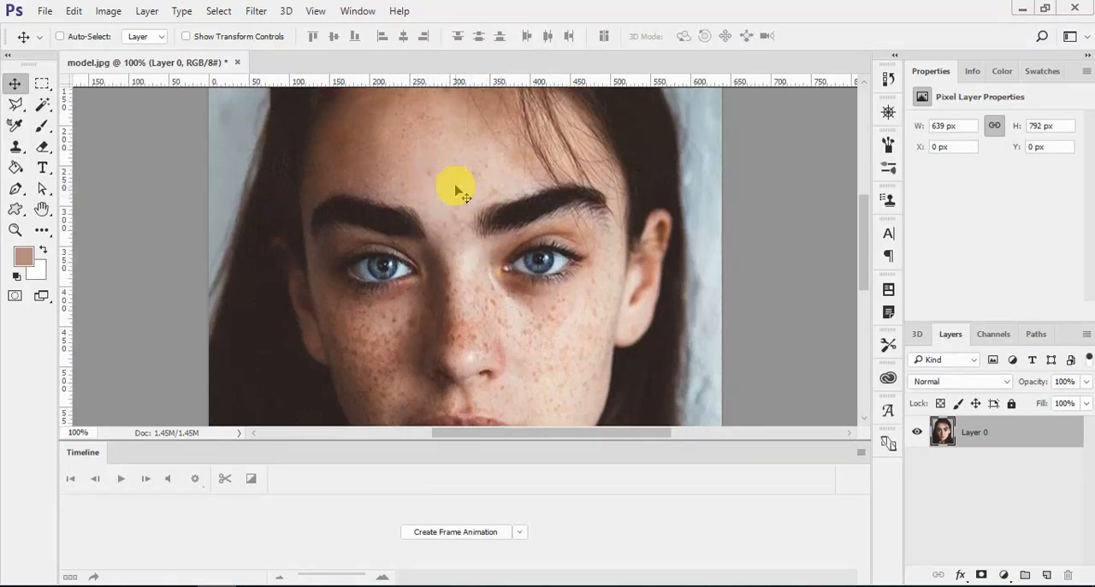
scroll(488, 220, down, 3)
key(ctrl)
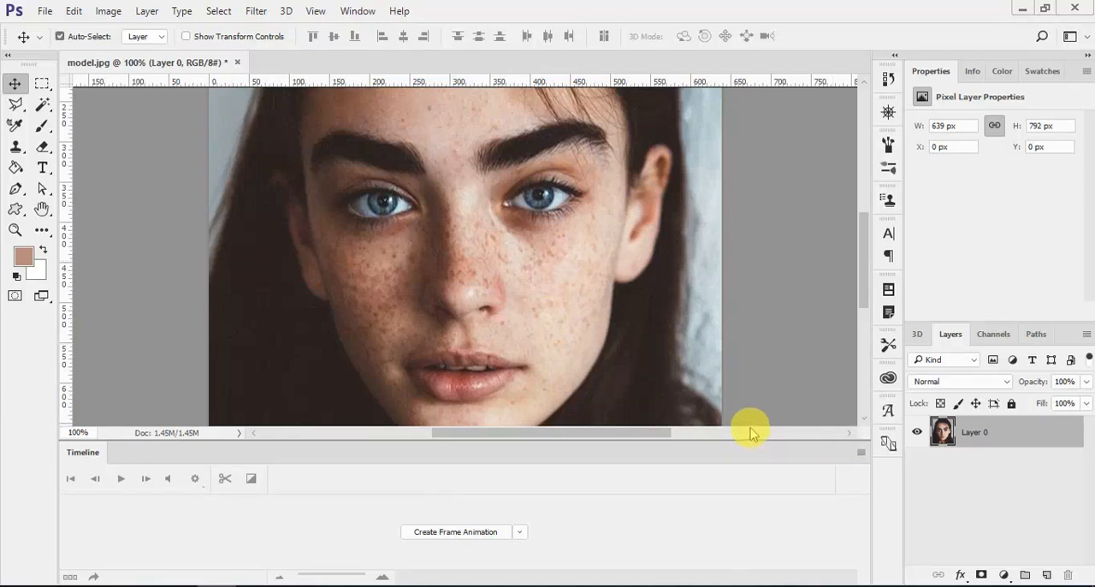
key(ctrl+j)
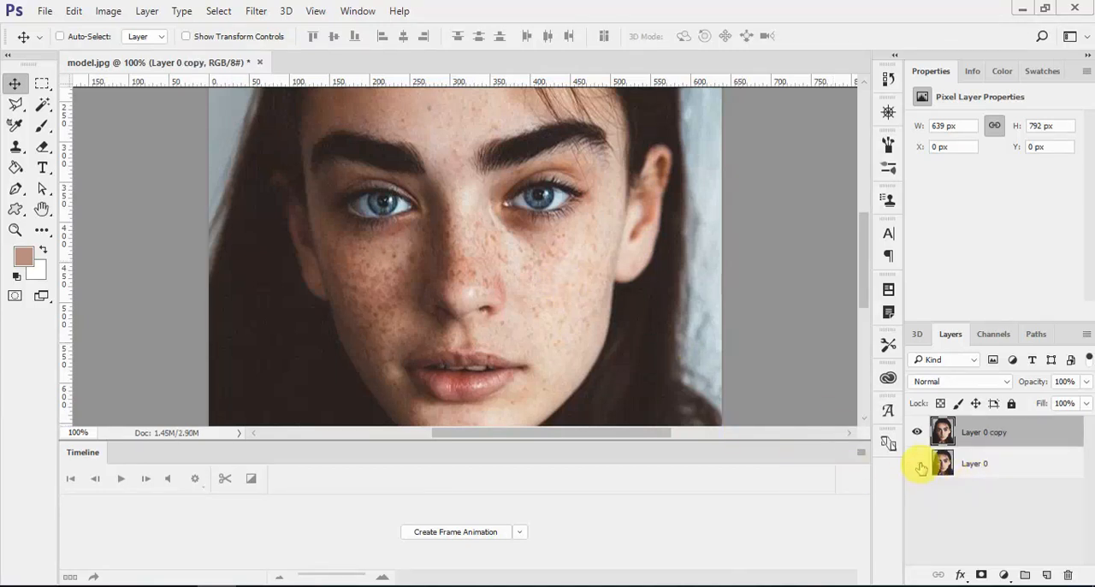
click(918, 464)
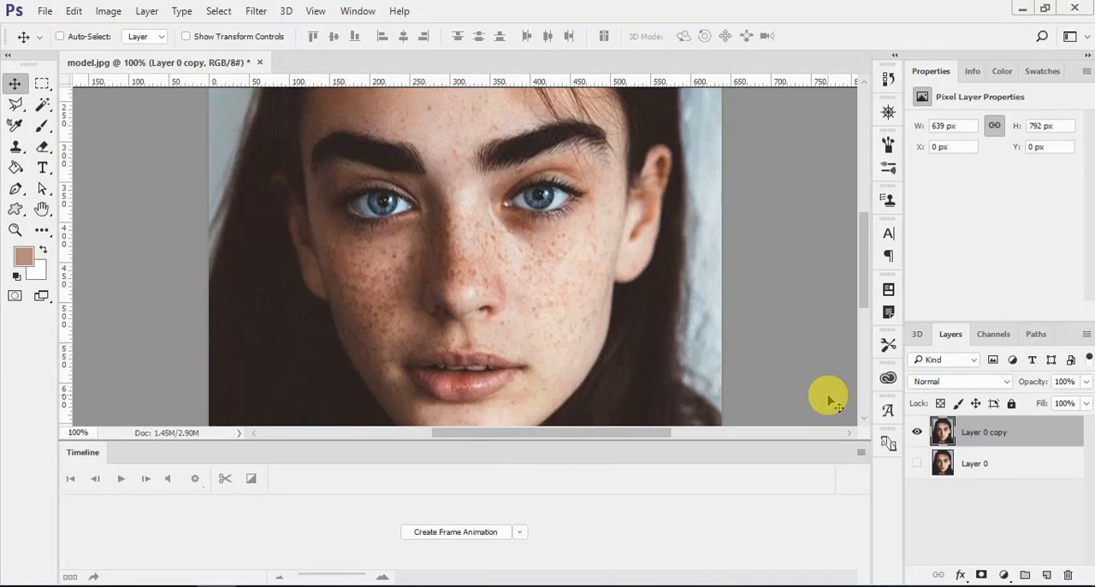
- Use the Patch Tool in Source mode to replace freckles on the sunlit cheek below the eye with clearer nearby skin
click(41, 229)
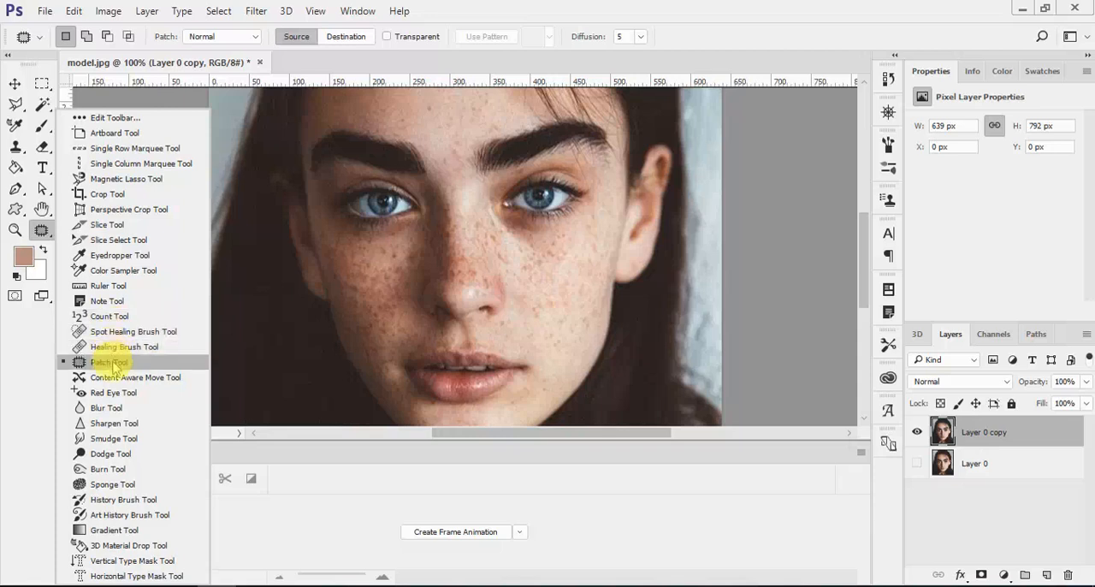
click(111, 361)
key(ctrl+plus)
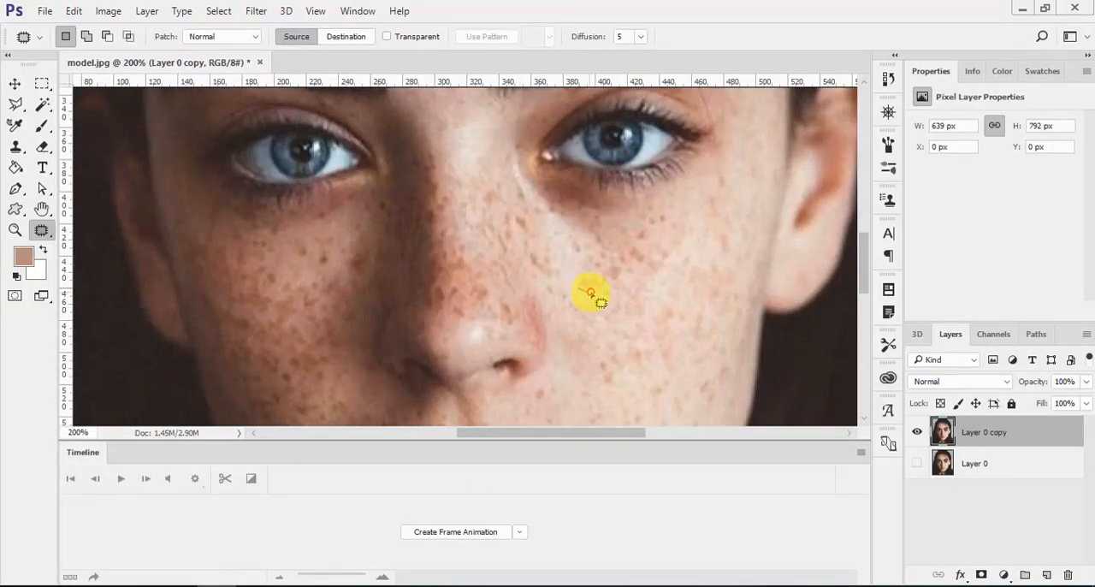
mouse_move(601, 301)
mouse_down()
mouse_move(599, 281)
mouse_move(582, 276)
mouse_move(601, 299)
mouse_move(669, 285)
mouse_up()
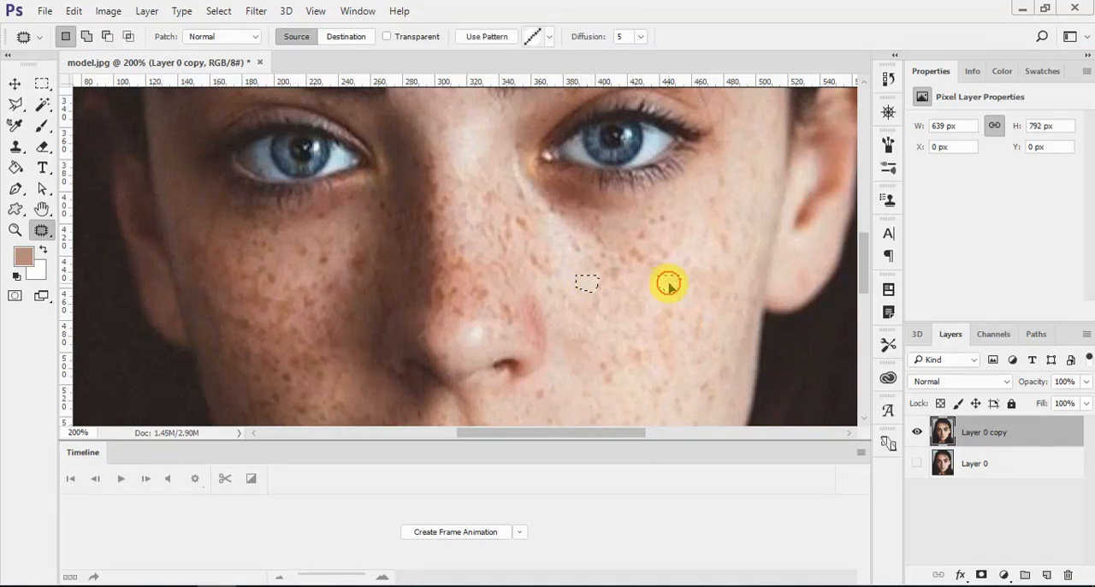
click(621, 268)
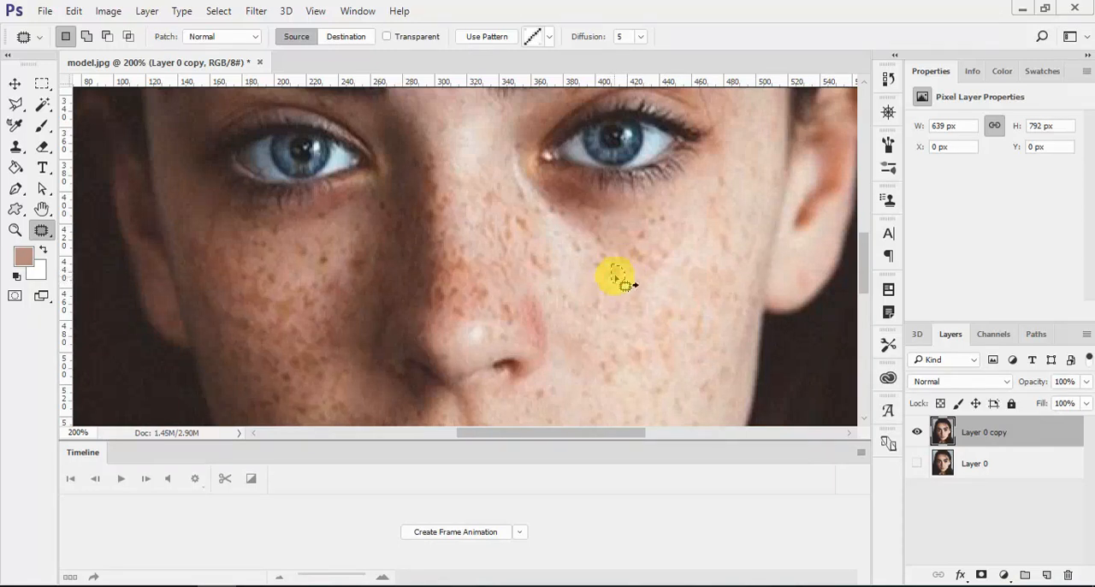
mouse_move(625, 284)
mouse_down()
mouse_move(652, 289)
mouse_move(628, 257)
mouse_up()
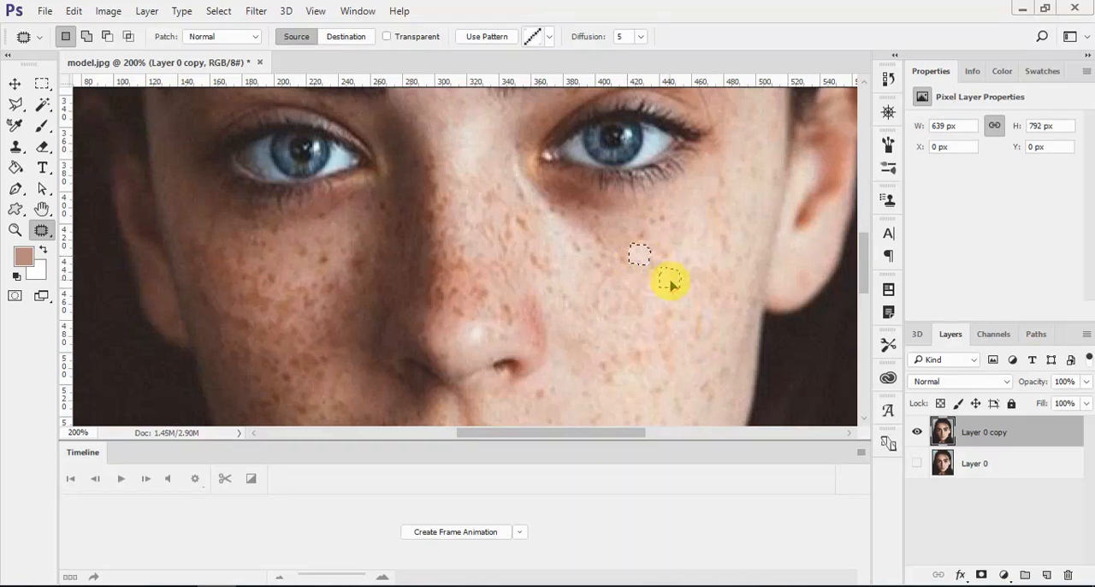
mouse_move(627, 266)
mouse_down()
mouse_move(675, 283)
mouse_move(630, 239)
mouse_move(644, 228)
mouse_move(680, 308)
mouse_move(661, 302)
mouse_move(656, 318)
mouse_move(675, 326)
mouse_move(665, 298)
mouse_up()
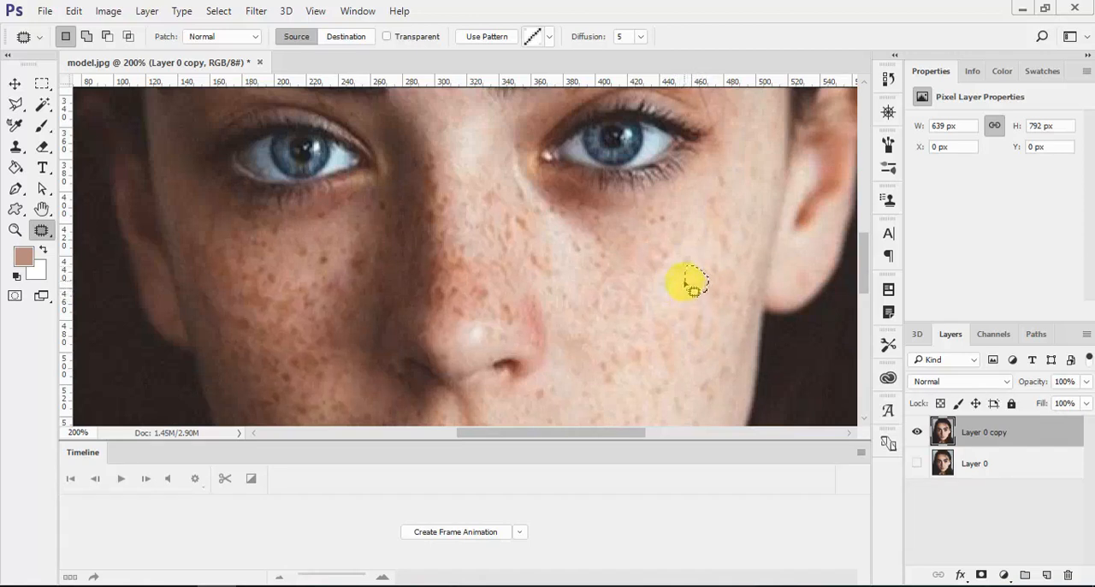
mouse_move(670, 262)
mouse_down()
mouse_move(693, 287)
mouse_move(668, 300)
mouse_move(707, 305)
mouse_up()
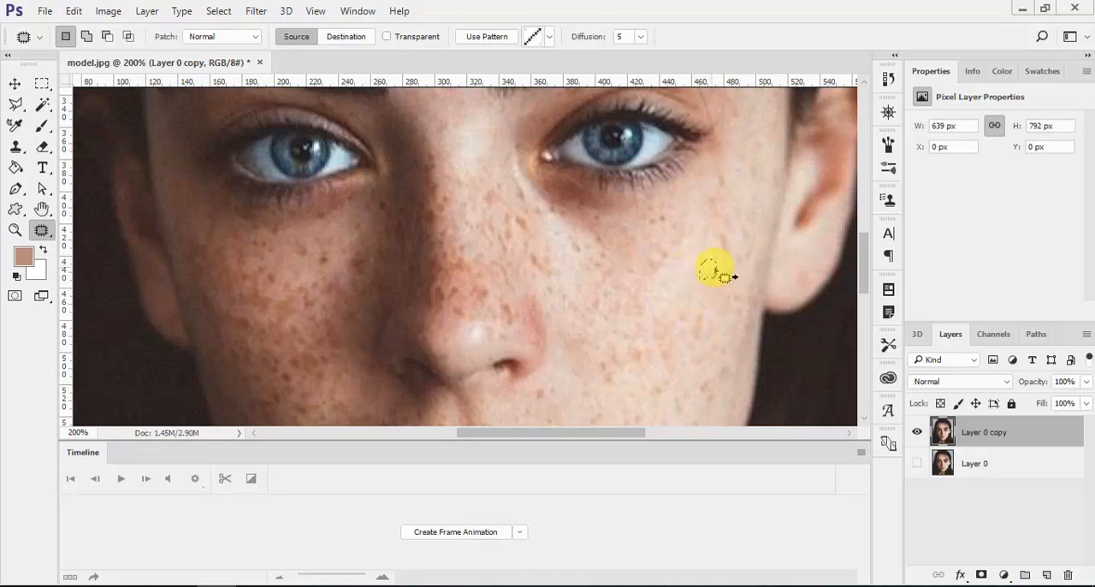
- Patch the remaining freckle clusters on the sunlit cheek, from the outer side near the ear to the area level with the nostril
mouse_move(728, 246)
mouse_down()
mouse_move(695, 262)
mouse_move(703, 271)
mouse_move(723, 236)
mouse_up()
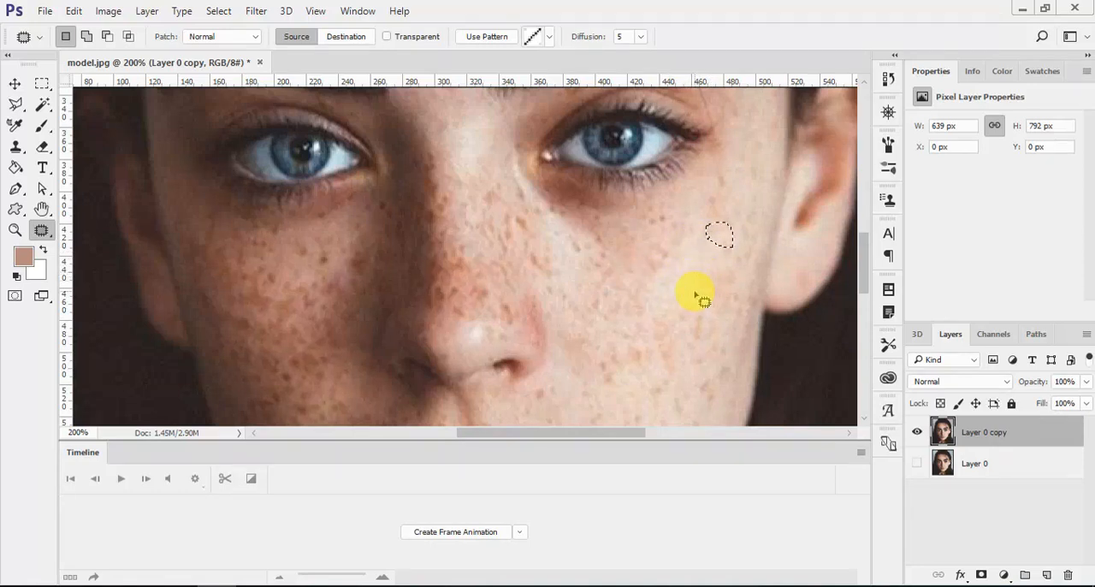
mouse_move(737, 290)
mouse_down()
mouse_move(729, 266)
mouse_move(733, 285)
mouse_up()
drag(726, 278, 705, 272)
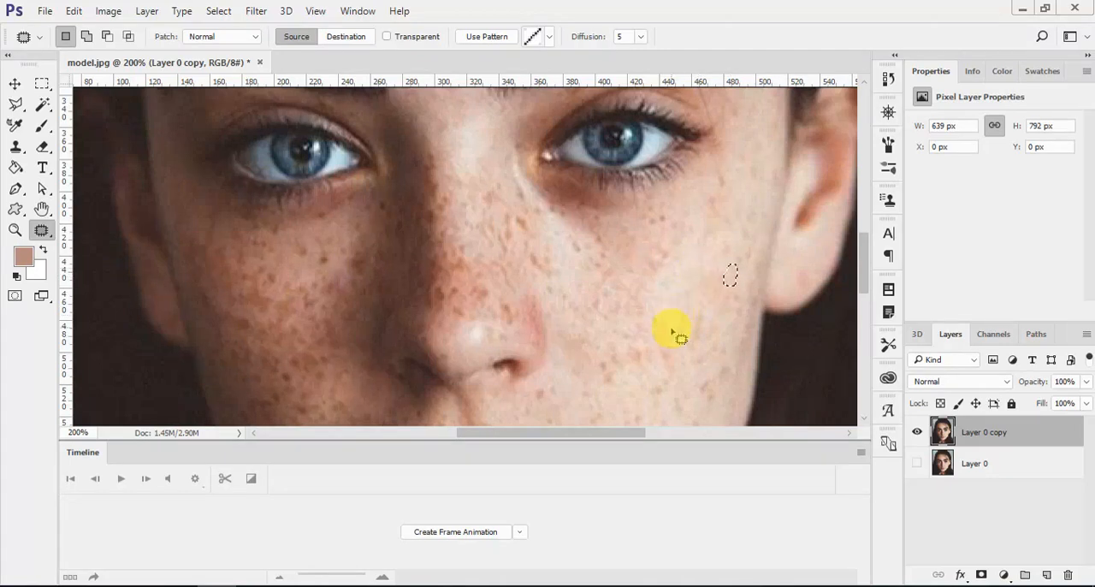
drag(650, 322, 666, 332)
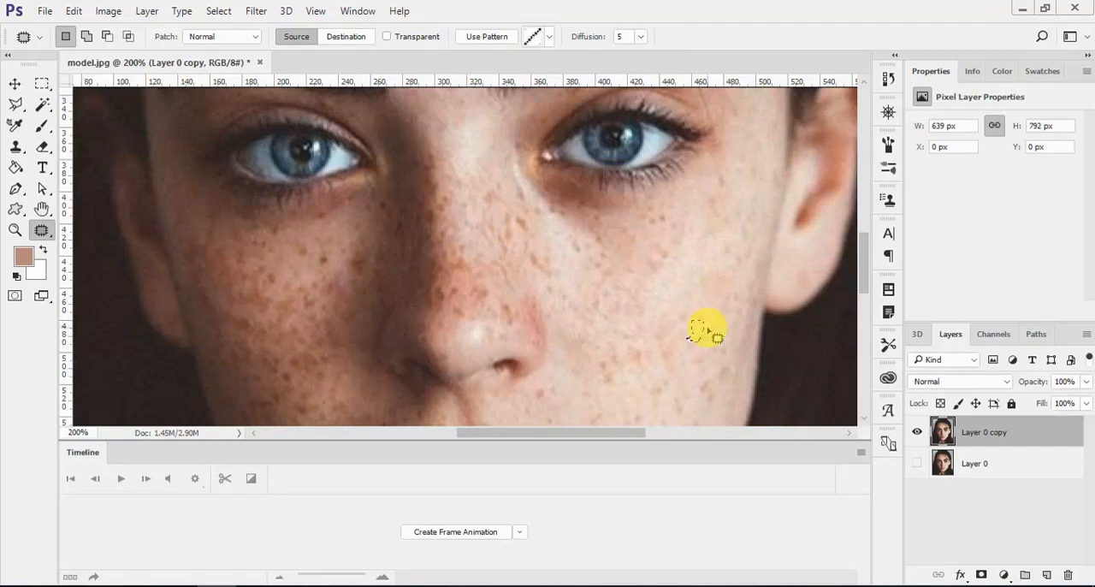
drag(701, 330, 692, 330)
click(704, 325)
mouse_move(705, 315)
mouse_down()
mouse_move(695, 287)
mouse_move(675, 355)
mouse_move(655, 360)
mouse_move(662, 334)
mouse_move(670, 356)
mouse_move(681, 287)
mouse_move(670, 357)
mouse_move(659, 335)
mouse_move(642, 366)
mouse_move(628, 341)
mouse_move(642, 358)
mouse_move(636, 350)
mouse_move(673, 312)
mouse_move(641, 340)
mouse_up()
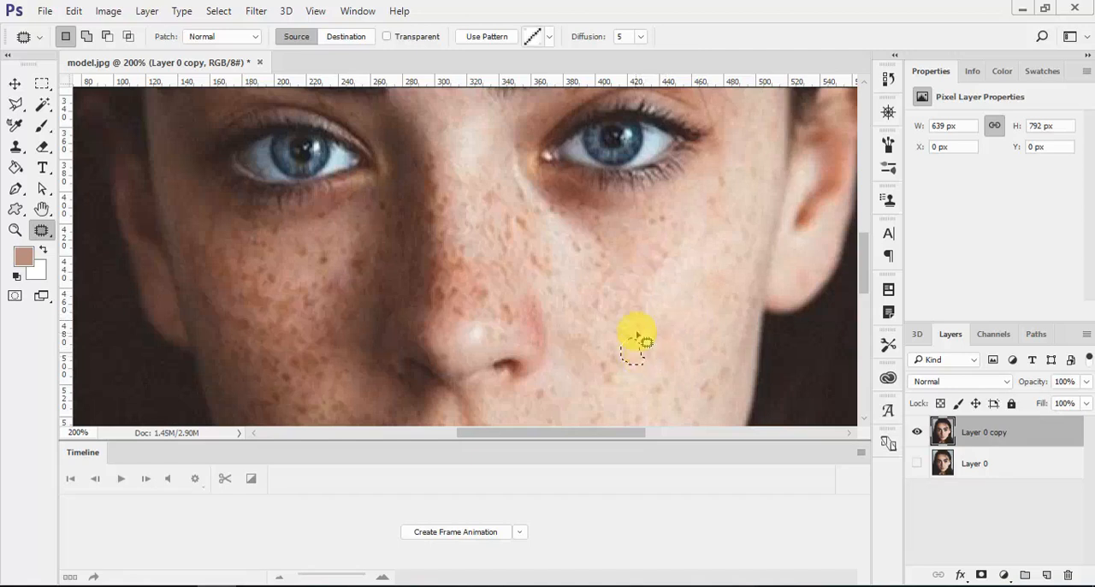
mouse_move(638, 303)
mouse_down()
mouse_move(674, 295)
mouse_move(653, 277)
mouse_move(679, 271)
mouse_move(659, 245)
mouse_move(692, 272)
mouse_move(654, 254)
mouse_up()
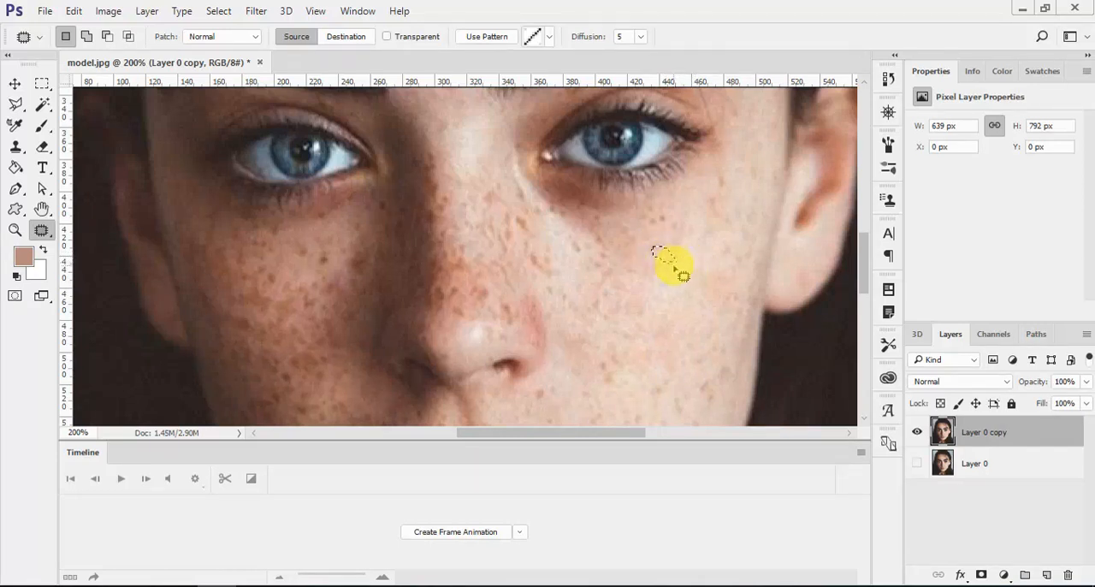
- Heal freckles under the eye on the sunlit cheek using the Spot Healing Brush at size 10 with Content-Aware
scroll(649, 321, down, 2)
key(ctrl+minus)
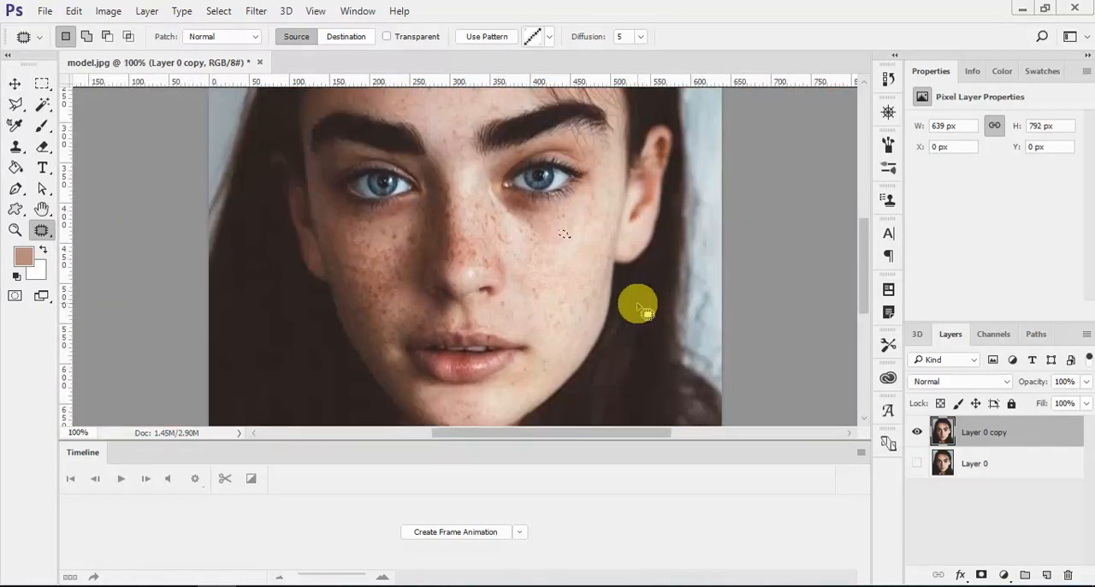
click(41, 231)
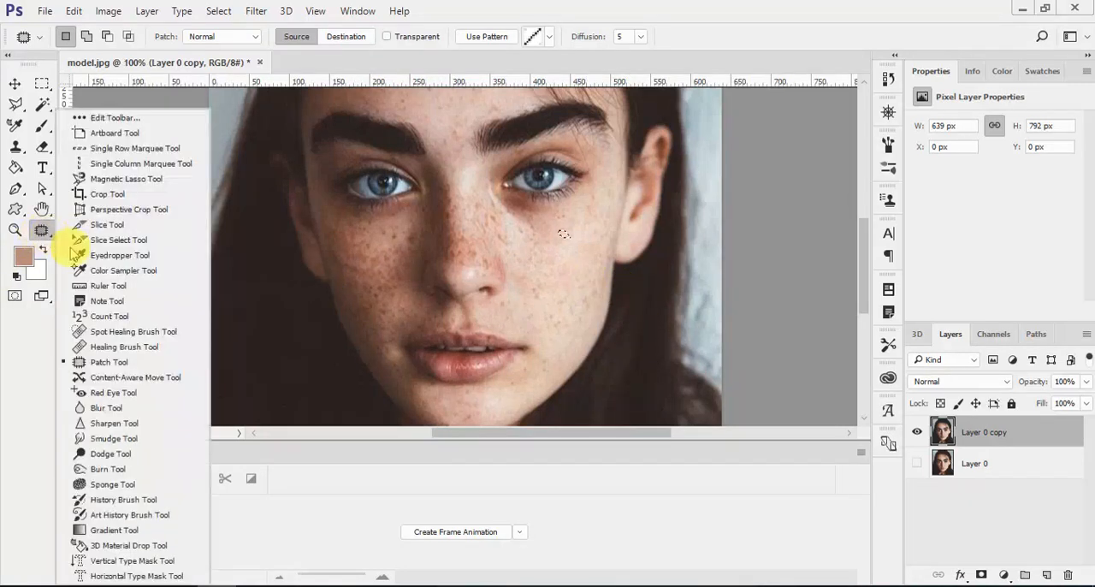
click(107, 334)
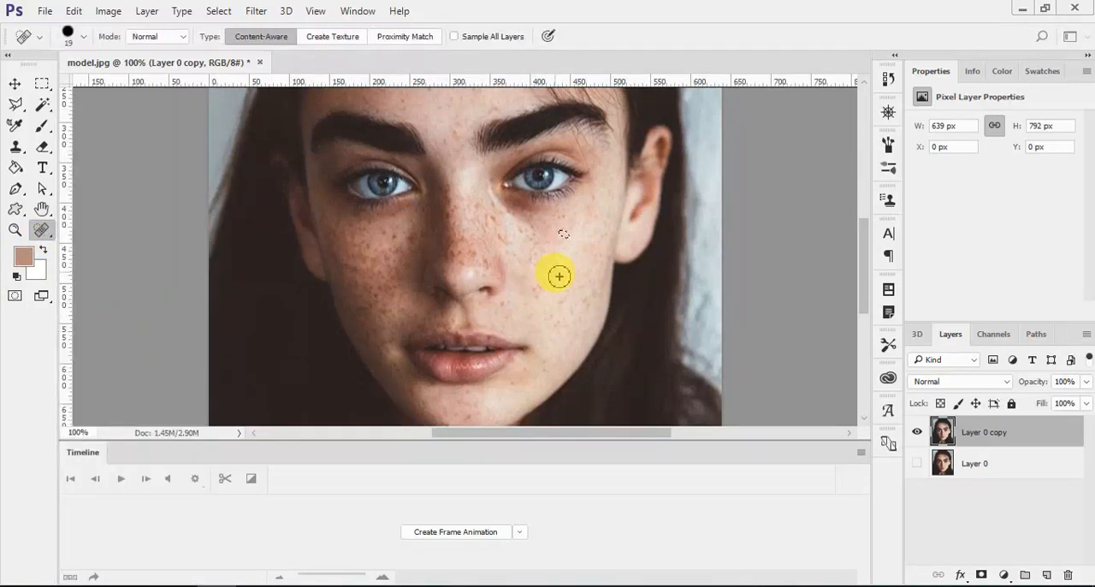
key(ctrl+plus)
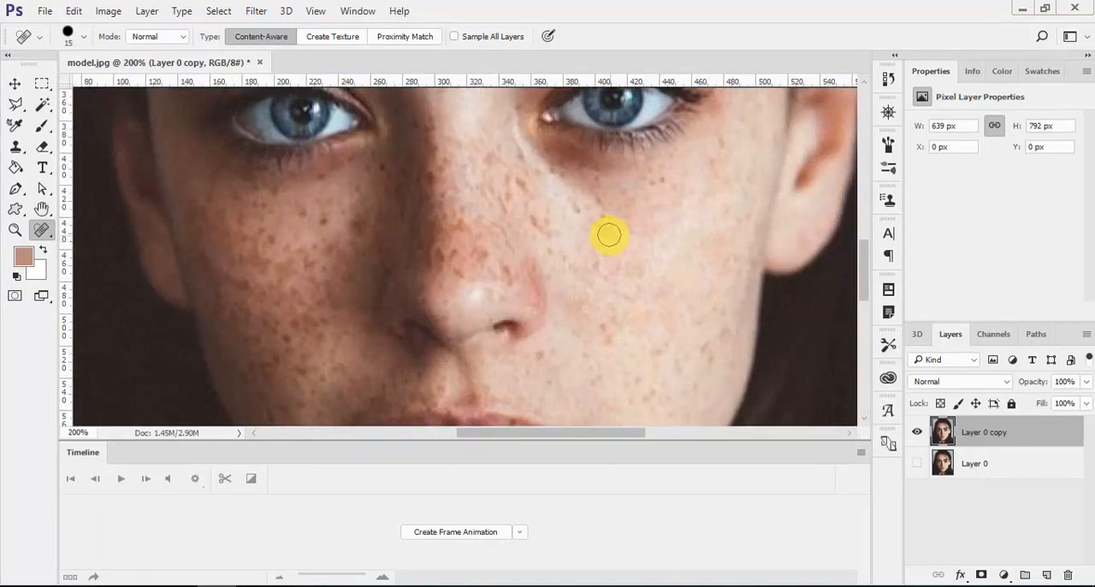
click(602, 230)
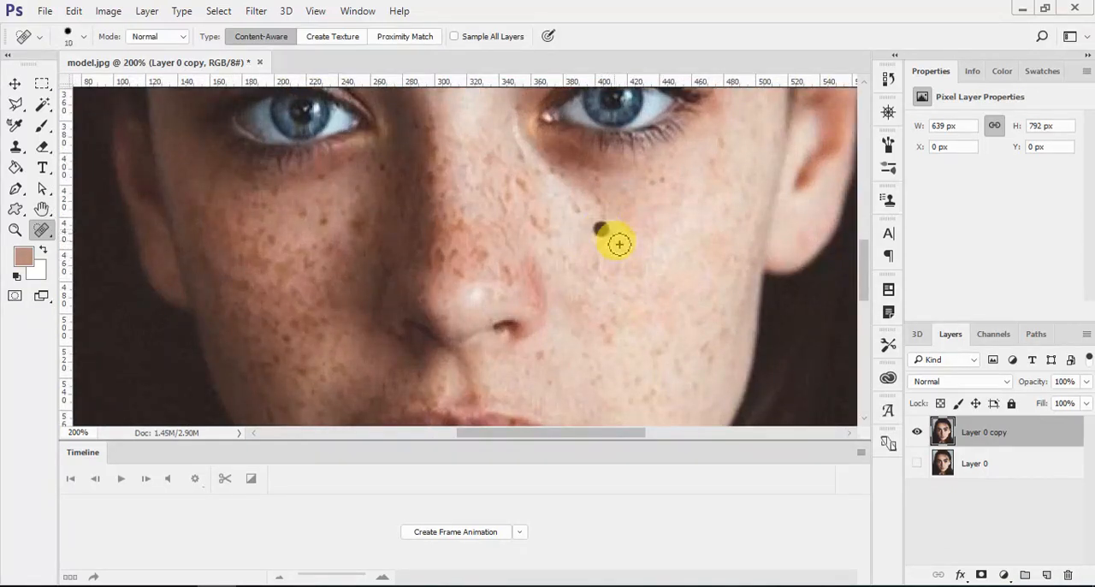
click(594, 189)
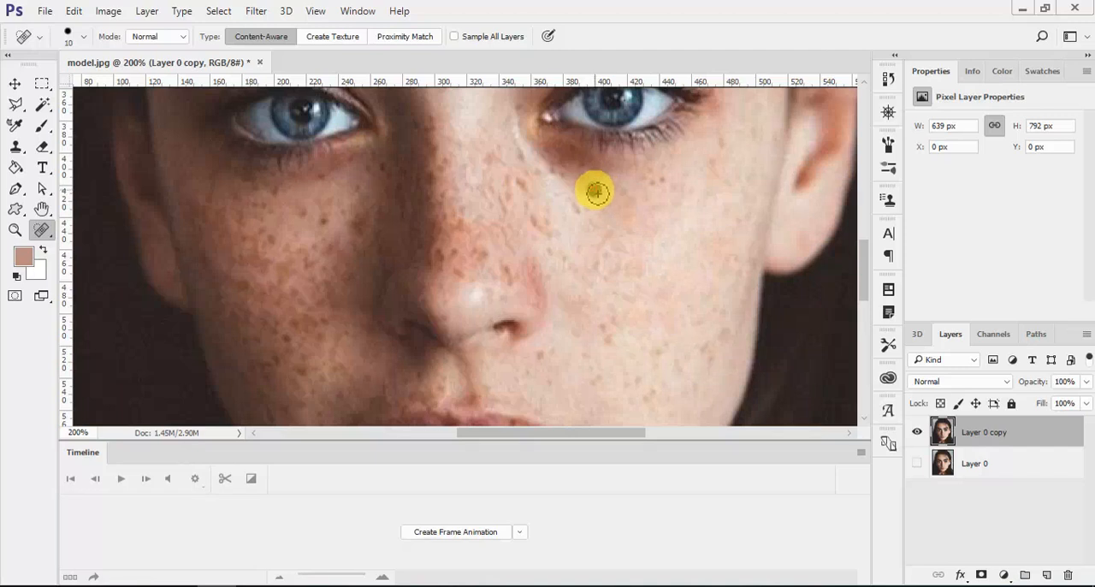
click(665, 183)
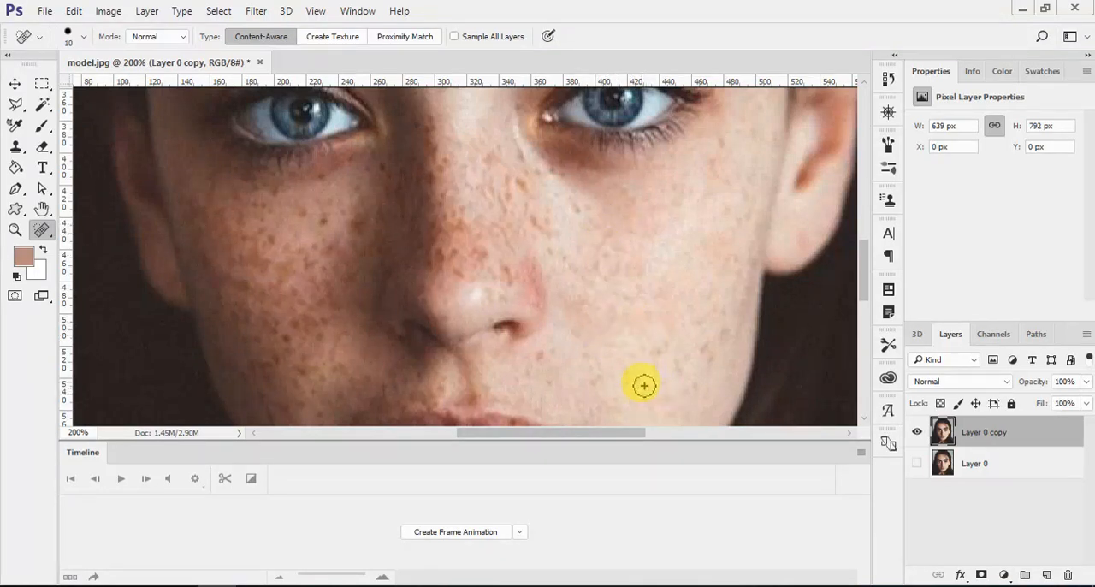
- Spot-heal freckles between the nose and mouth and along the outer edge of the sunlit cheek up to the eye corner
click(538, 359)
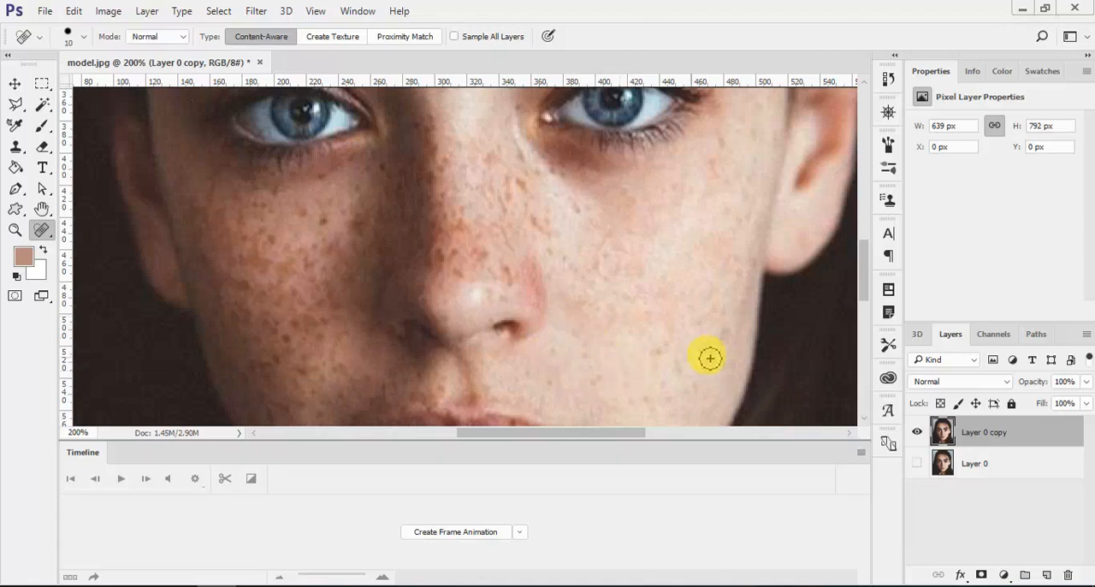
click(716, 311)
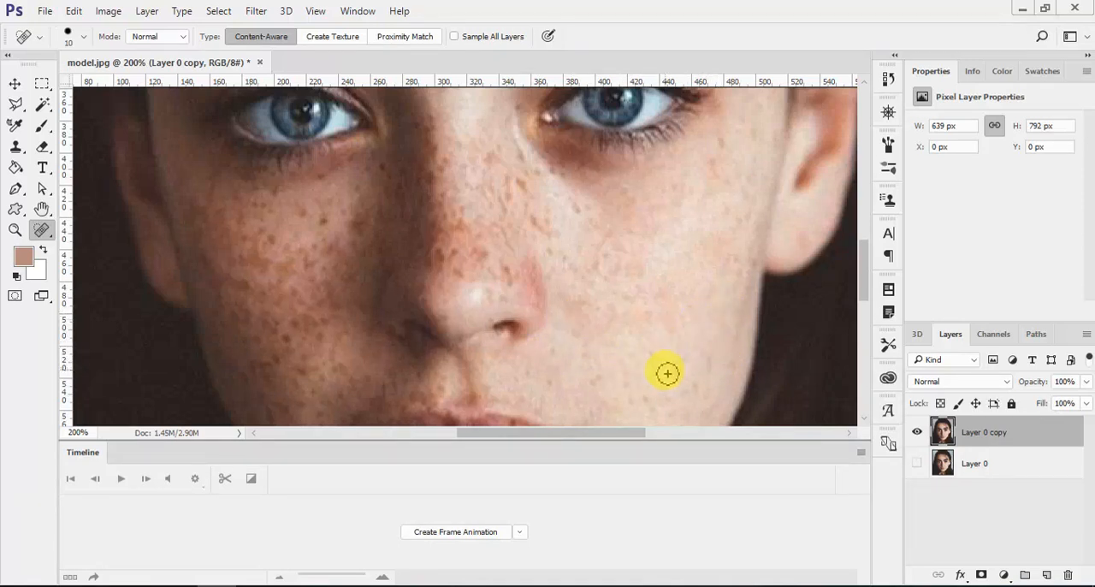
mouse_move(745, 309)
mouse_down()
mouse_move(752, 270)
mouse_move(730, 282)
mouse_up()
scroll(732, 256, up, 1)
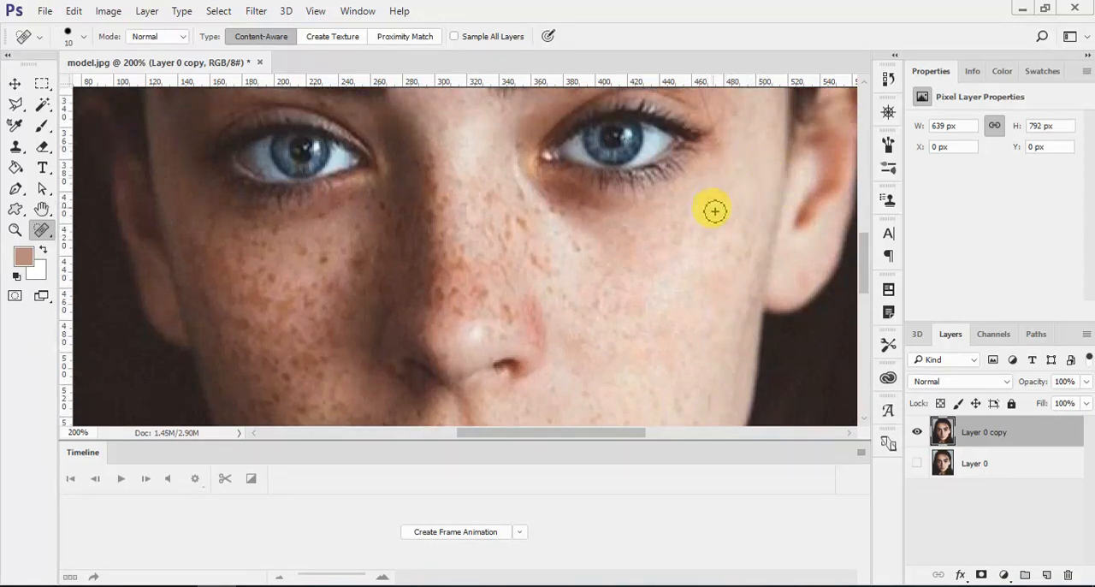
mouse_move(713, 201)
mouse_down()
mouse_move(711, 232)
mouse_move(740, 250)
mouse_move(732, 256)
mouse_move(746, 256)
mouse_up()
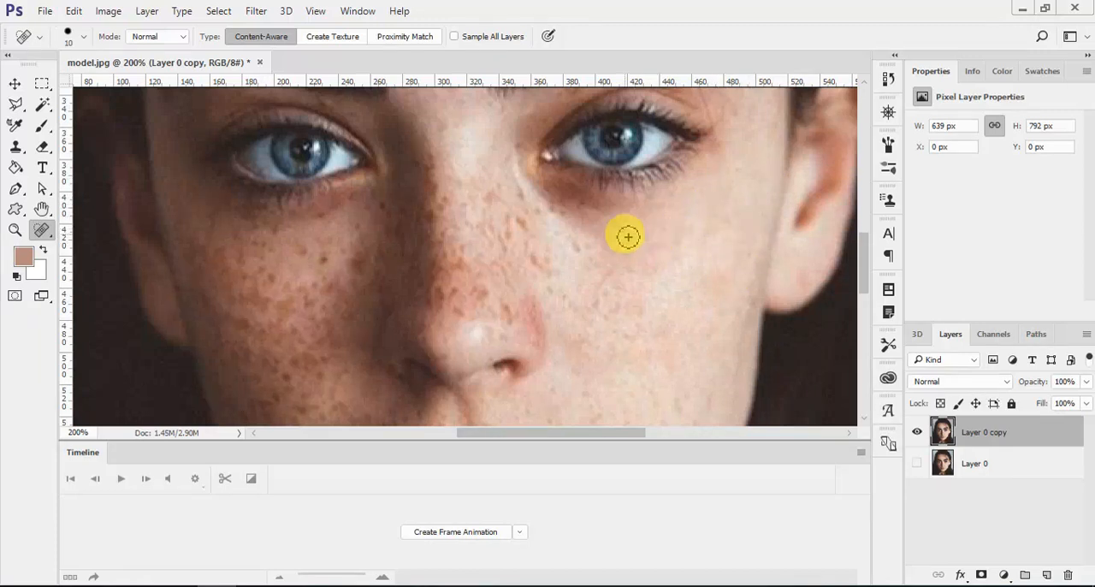
- Heal the spots on the lower sunlit cheek and around the corner of the mouth down to the chin
scroll(643, 323, down, 1)
scroll(643, 323, down, 5)
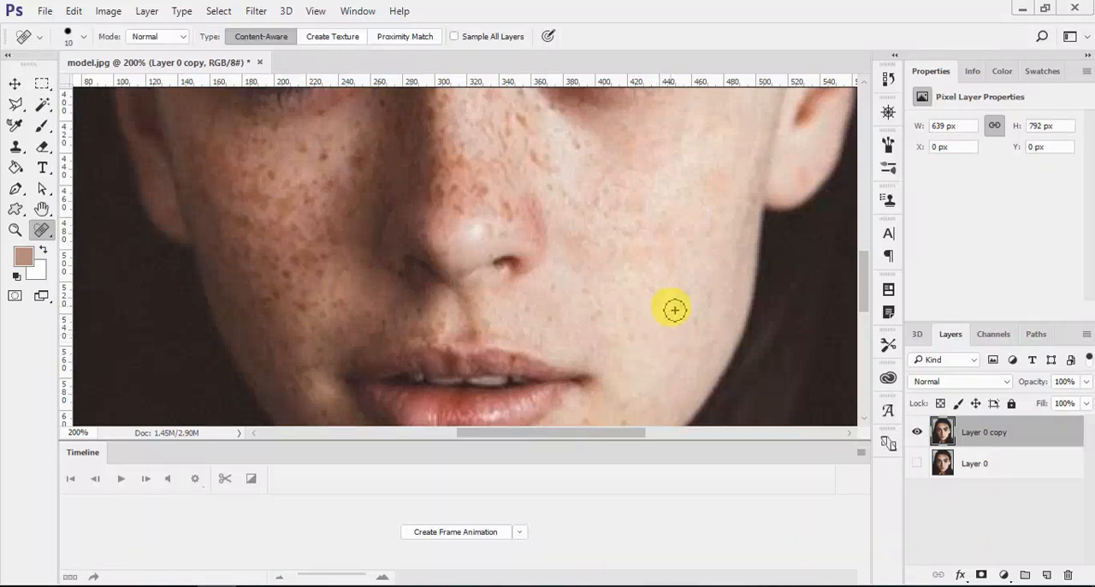
drag(703, 325, 596, 313)
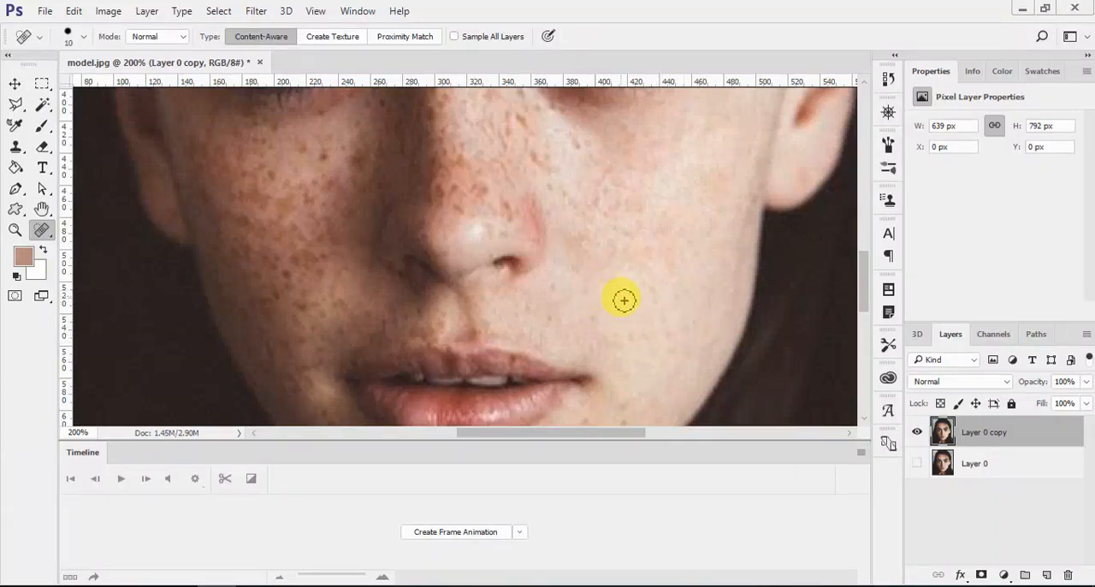
scroll(627, 318, down, 1)
scroll(627, 318, down, 1)
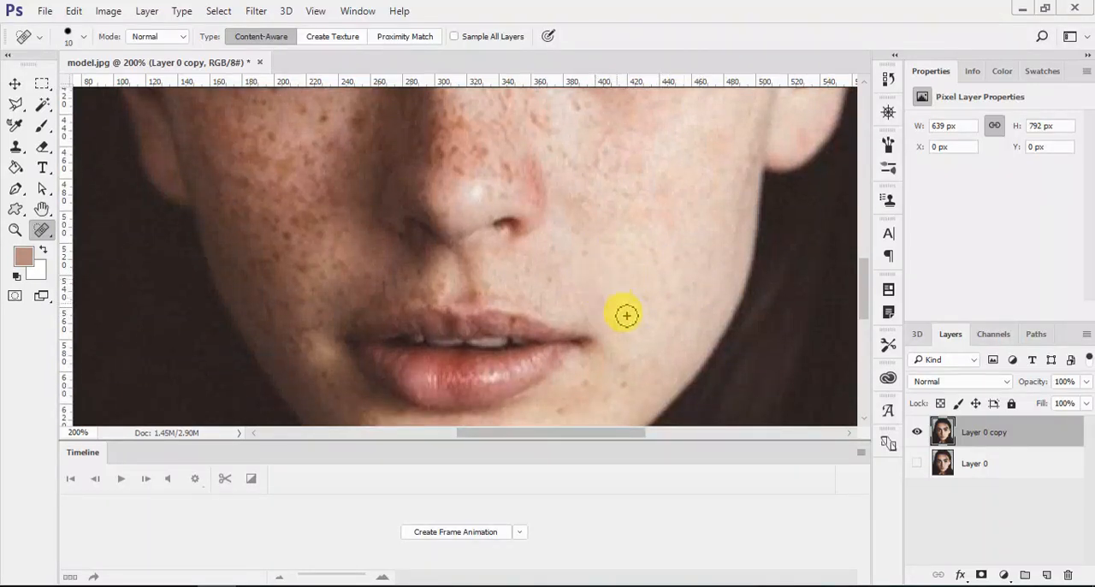
scroll(642, 380, down, 2)
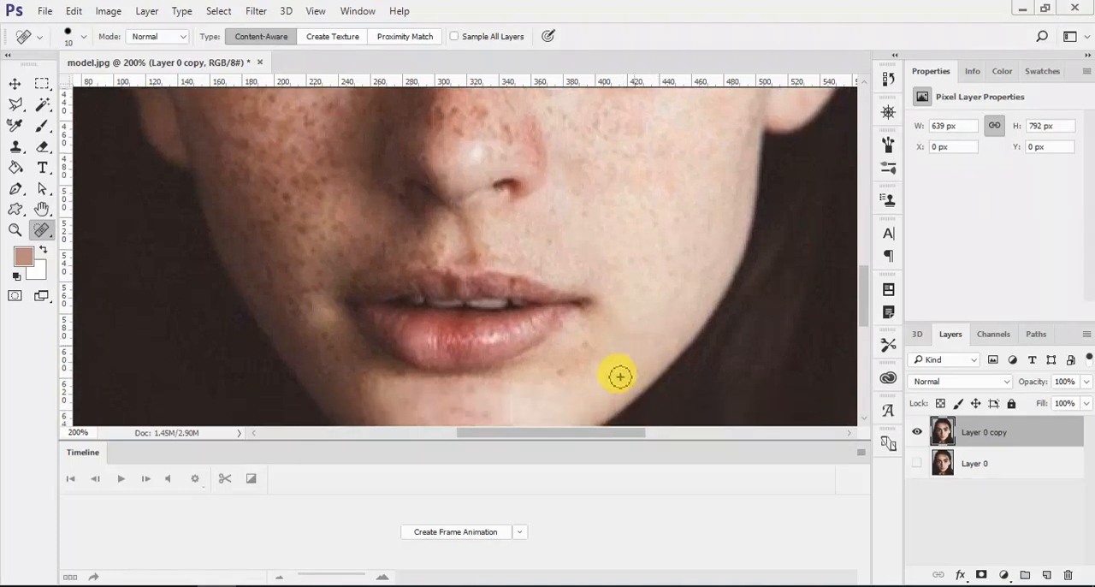
scroll(568, 355, up, 1)
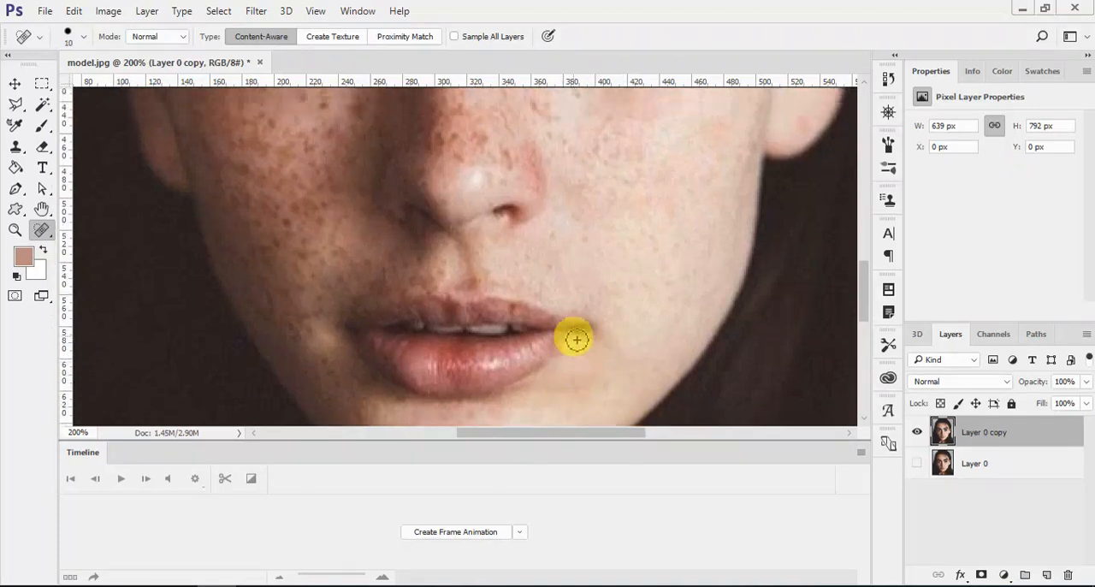
drag(543, 251, 561, 237)
scroll(588, 248, up, 2)
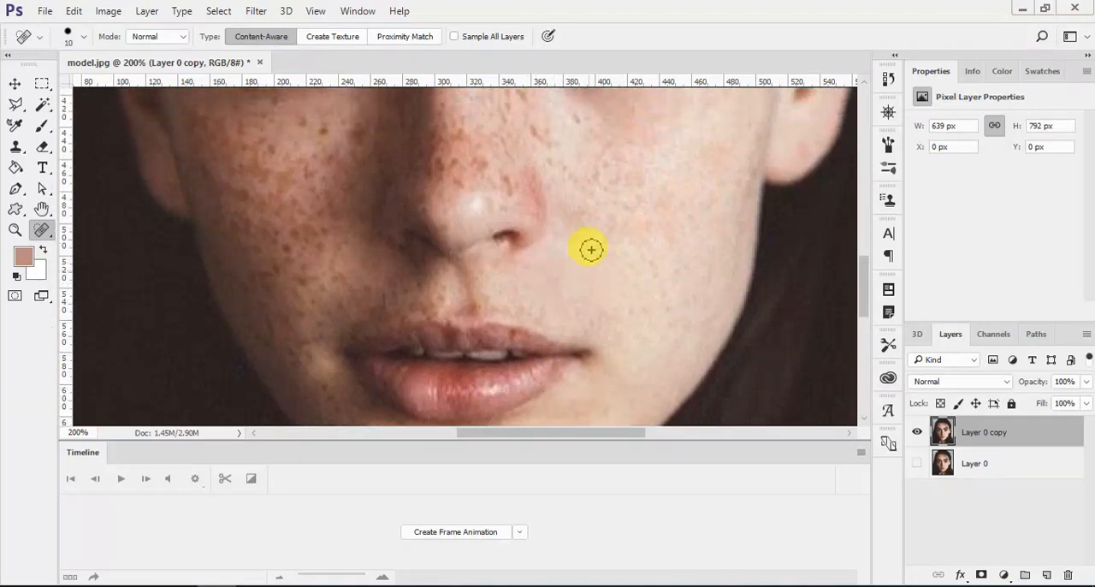
- Heal the freckles on the inner cheek beside the nose and down the sunlit side of the nose
mouse_move(535, 159)
mouse_down()
mouse_move(588, 175)
mouse_move(564, 145)
mouse_up()
scroll(573, 184, up, 1)
click(536, 138)
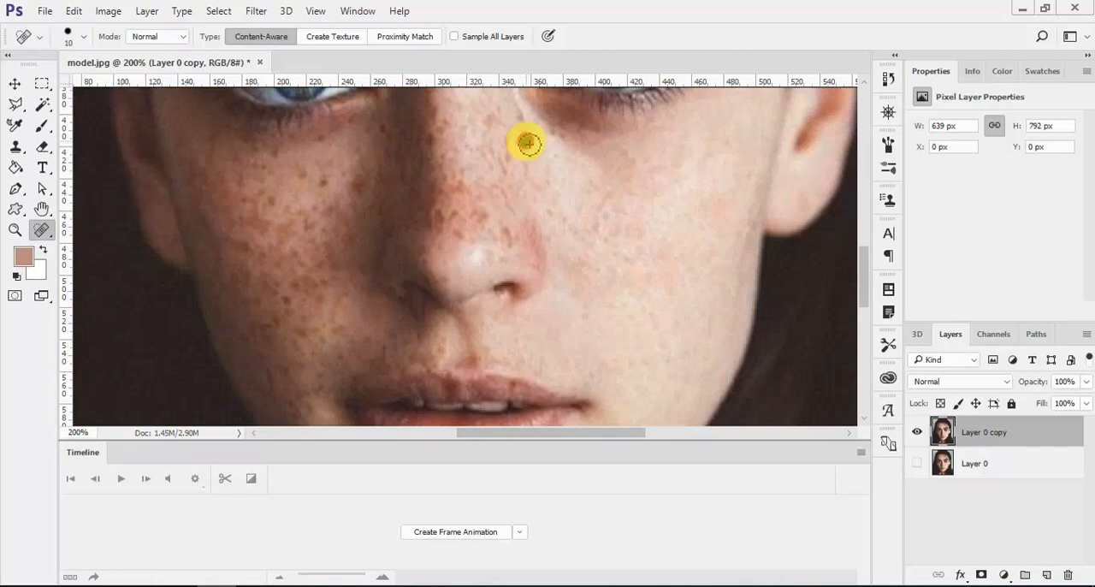
click(525, 148)
click(520, 122)
click(516, 110)
mouse_move(517, 131)
mouse_down()
mouse_move(506, 170)
mouse_move(531, 238)
mouse_up()
- Remove the freckles on the front of the nose and around the sunlit nostril with the Spot Healing Brush
click(496, 127)
click(508, 128)
click(490, 153)
click(489, 163)
click(510, 234)
click(532, 236)
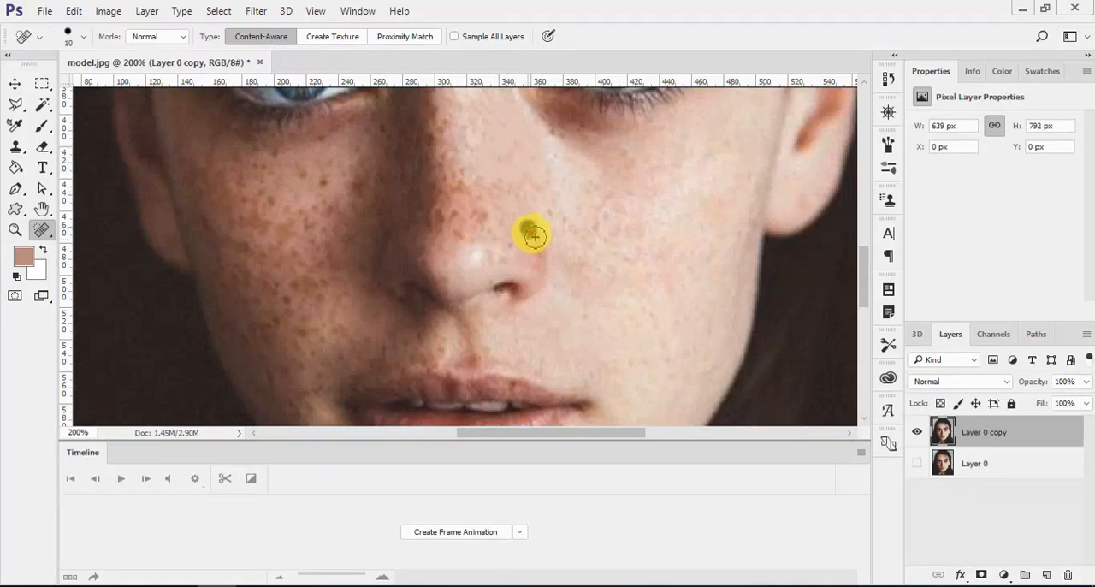
click(545, 253)
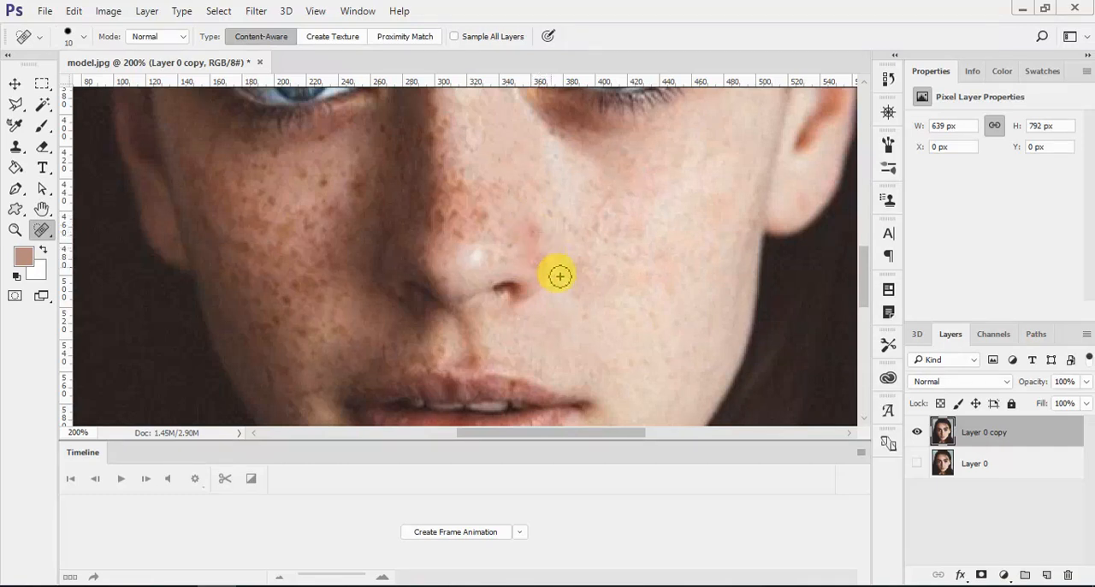
click(539, 231)
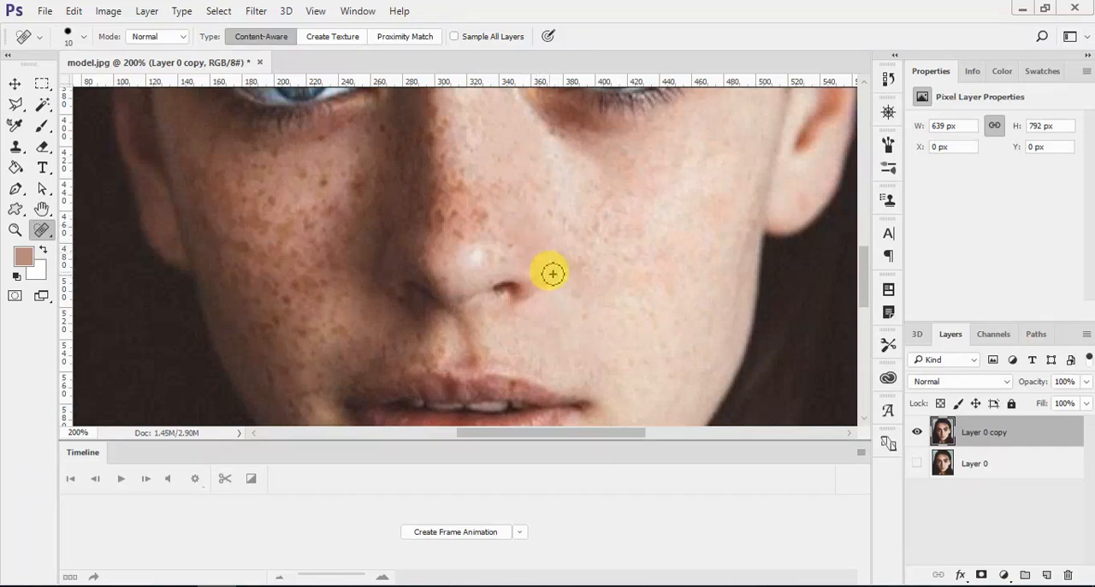
click(542, 254)
- Spot-heal the cluster of freckles just above the tip of the nose
click(481, 213)
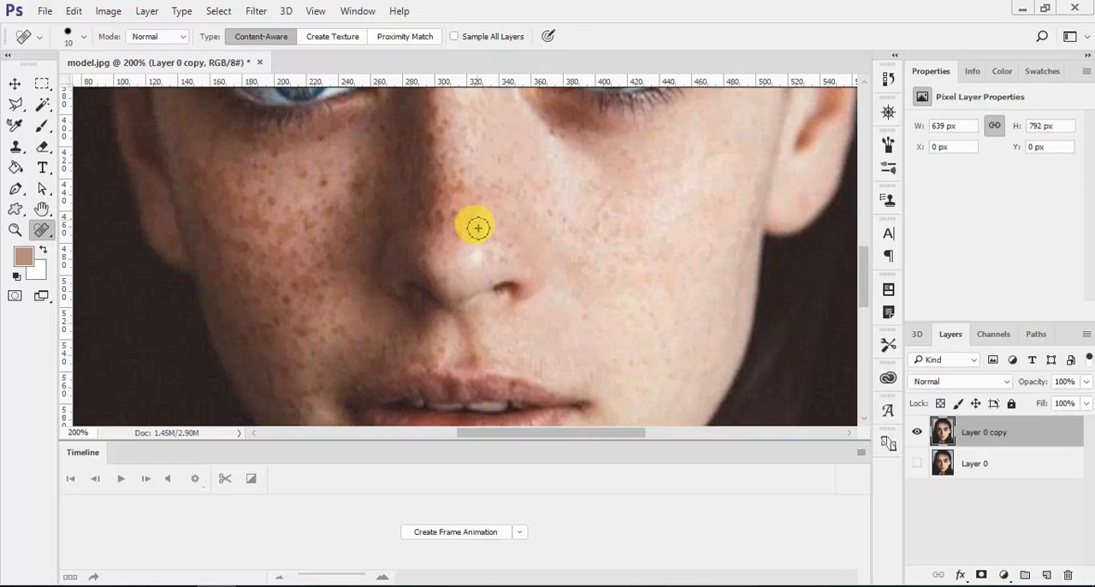
click(458, 231)
click(455, 213)
click(461, 218)
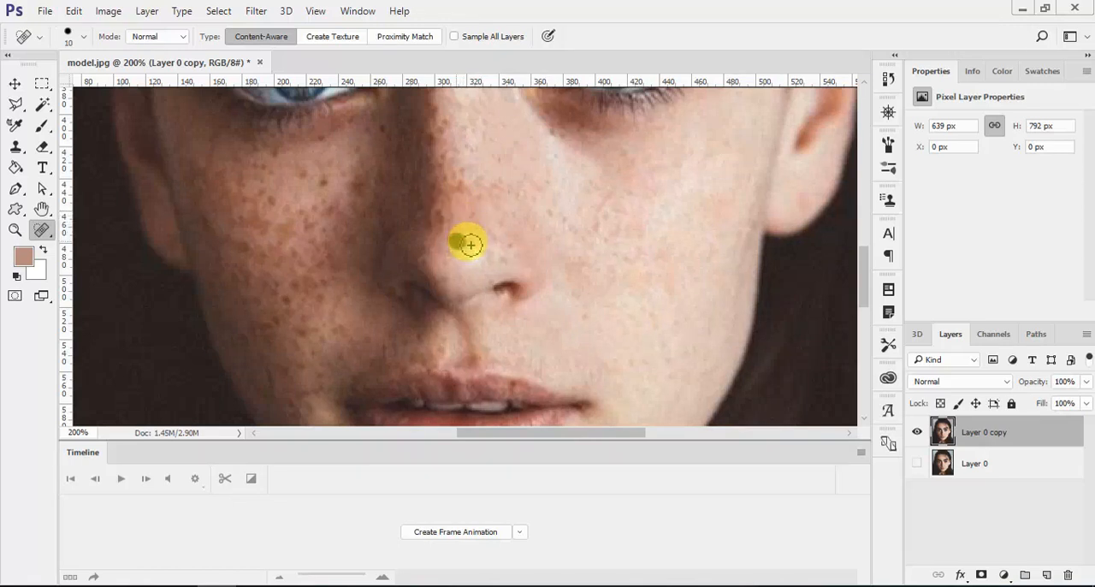
- Heal the freckles across the middle of the nose on its sunlit side with the Spot Healing Brush
scroll(466, 227, up, 2)
click(484, 244)
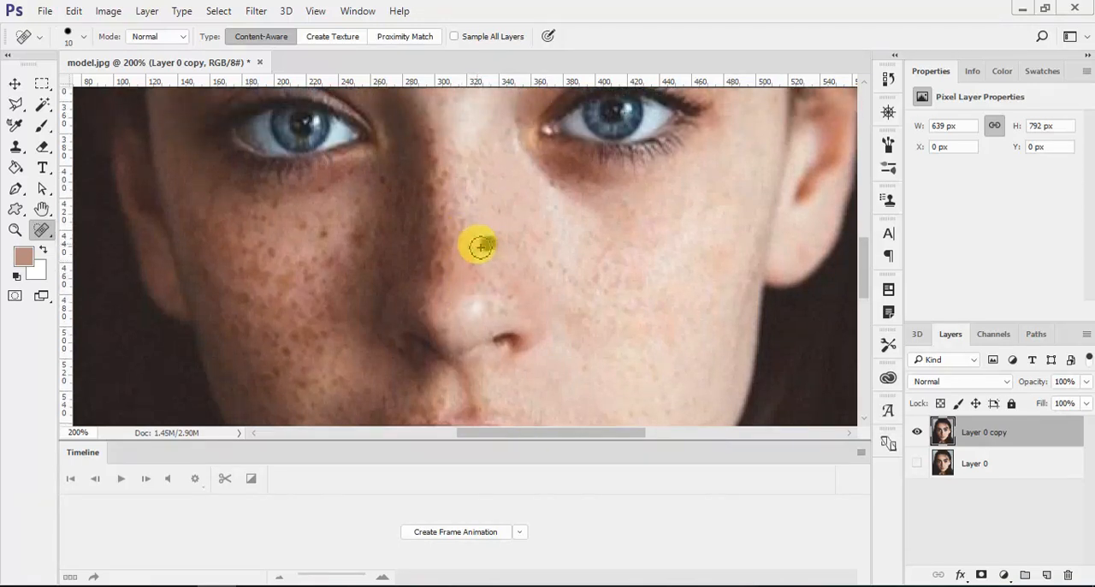
click(482, 237)
click(499, 239)
click(485, 271)
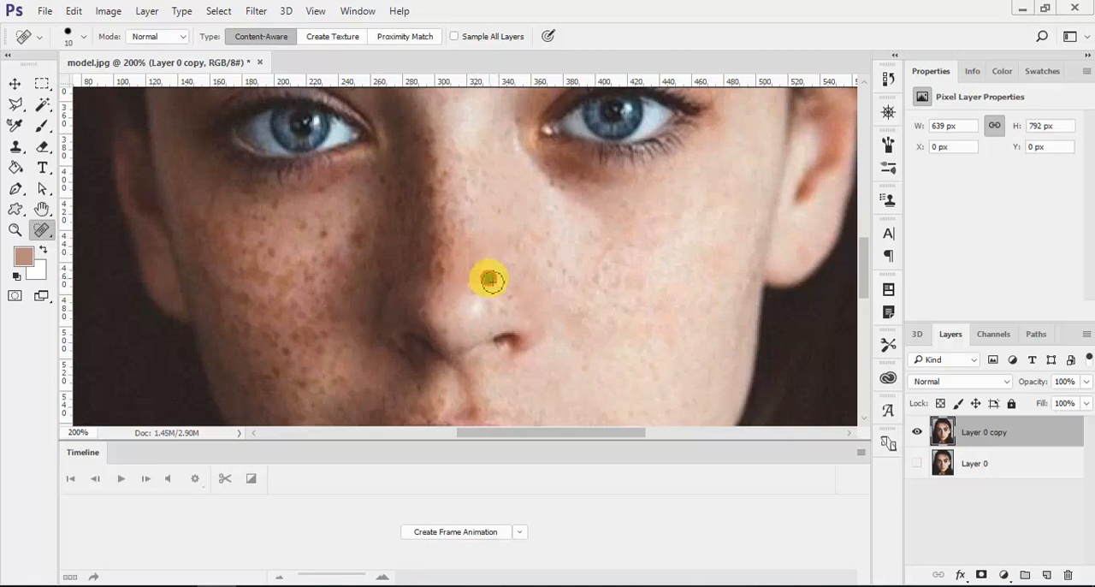
- Remove the dark freckles along the light-shadow edge of the nose bridge, from mid-nose up toward the eyes
click(451, 242)
click(437, 239)
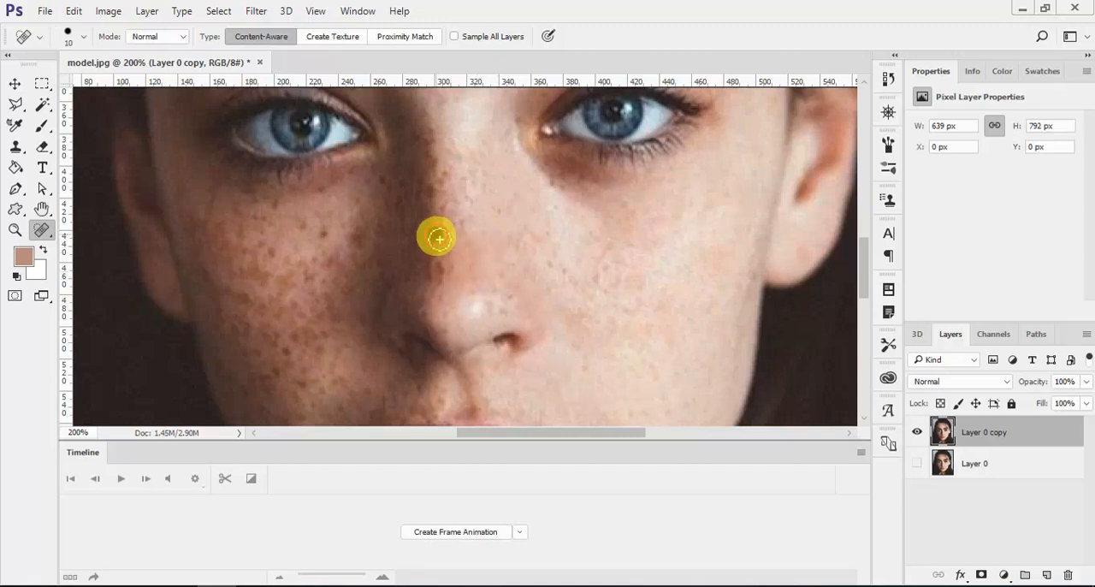
click(449, 210)
click(444, 180)
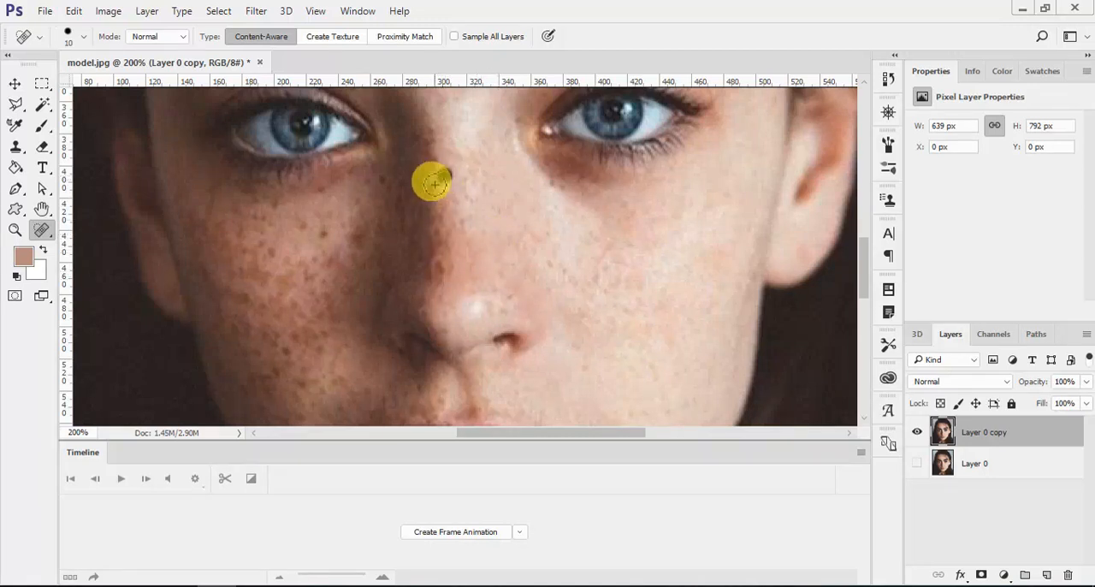
click(433, 193)
click(442, 184)
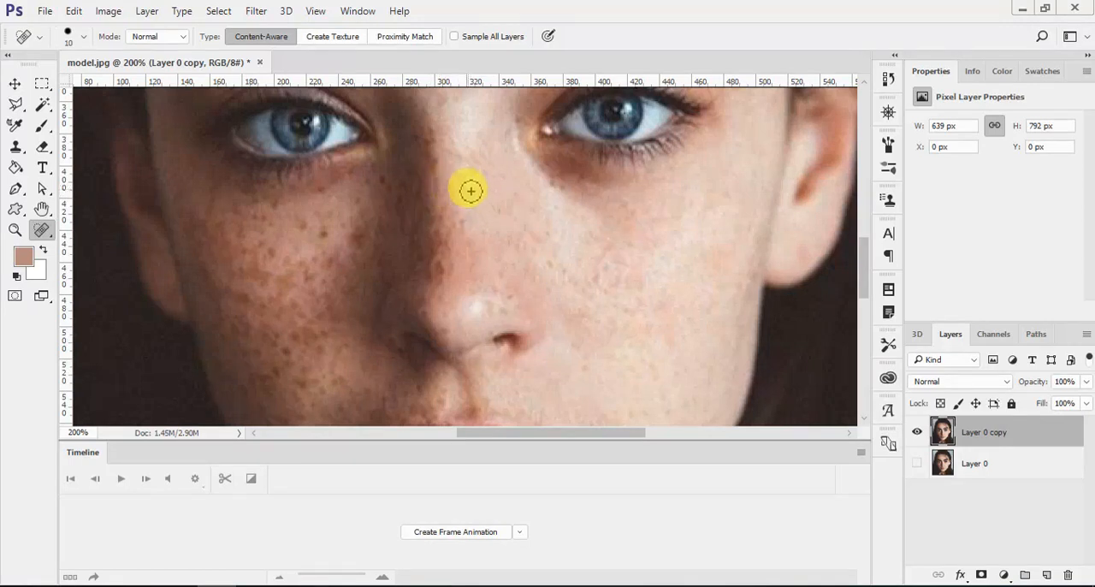
- Heal the remaining spots on the nose bridge and along the shadow edge down to the side of the nose tip
click(464, 181)
click(446, 278)
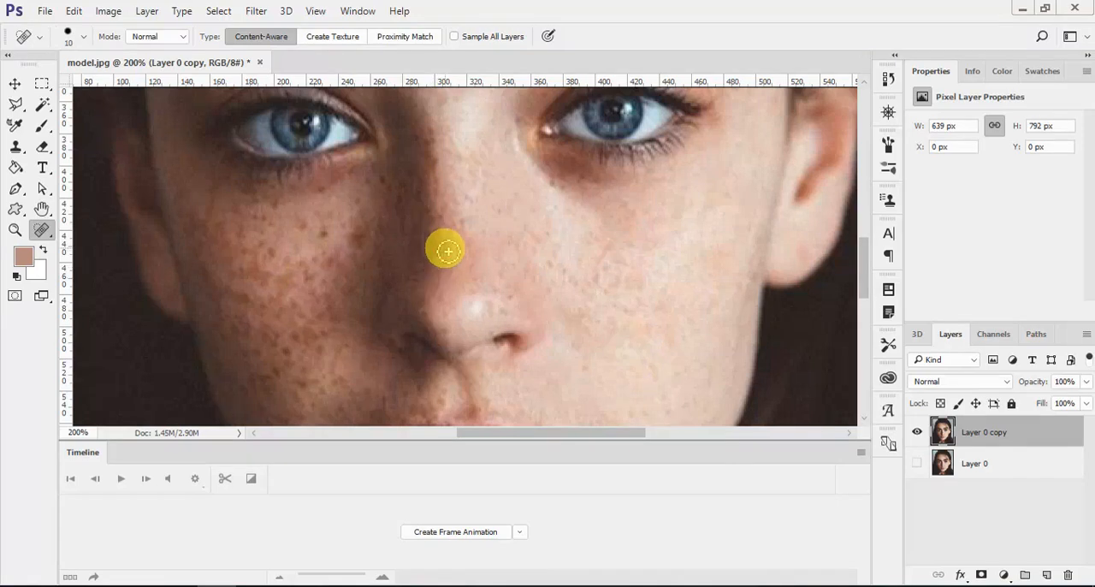
click(458, 226)
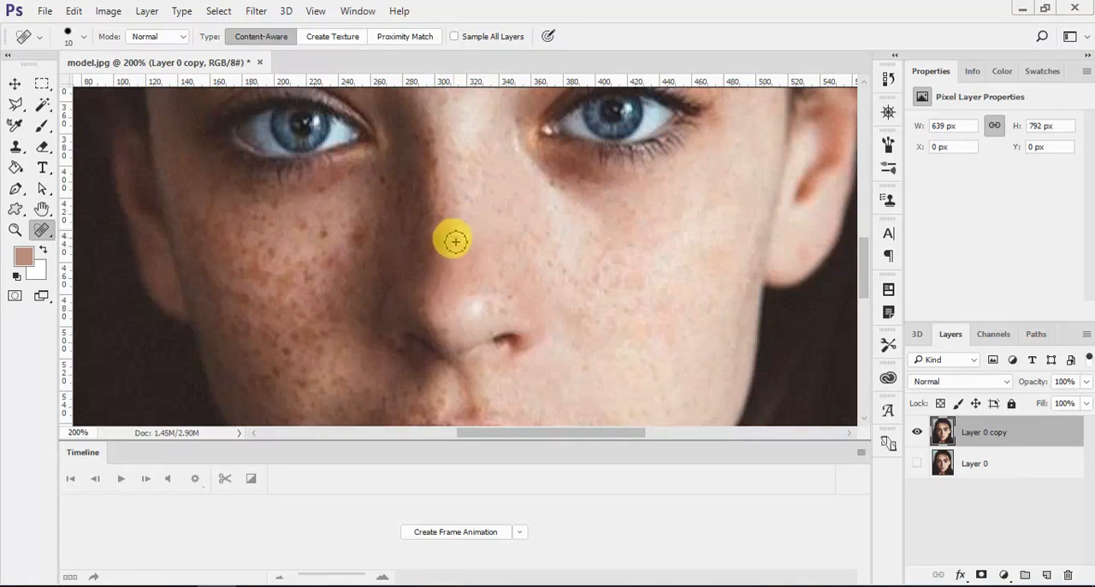
scroll(454, 243, down, 1)
scroll(452, 246, up, 1)
click(443, 219)
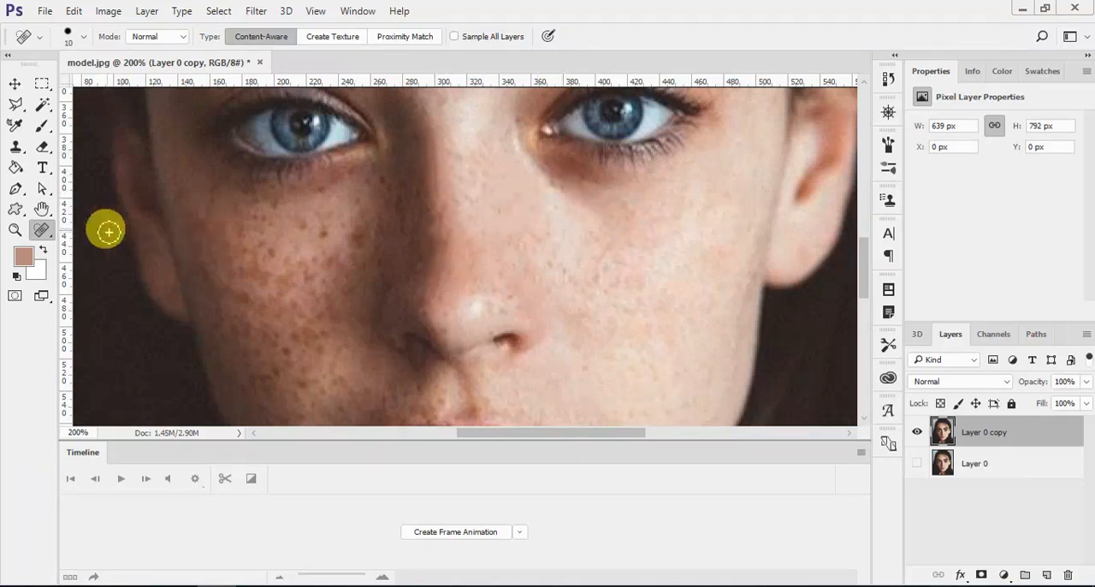
- Use the Patch Tool to patch the skin below the sunlit eye's inner corner and the spots along the upper nose bridge
key(i)
right_click(42, 230)
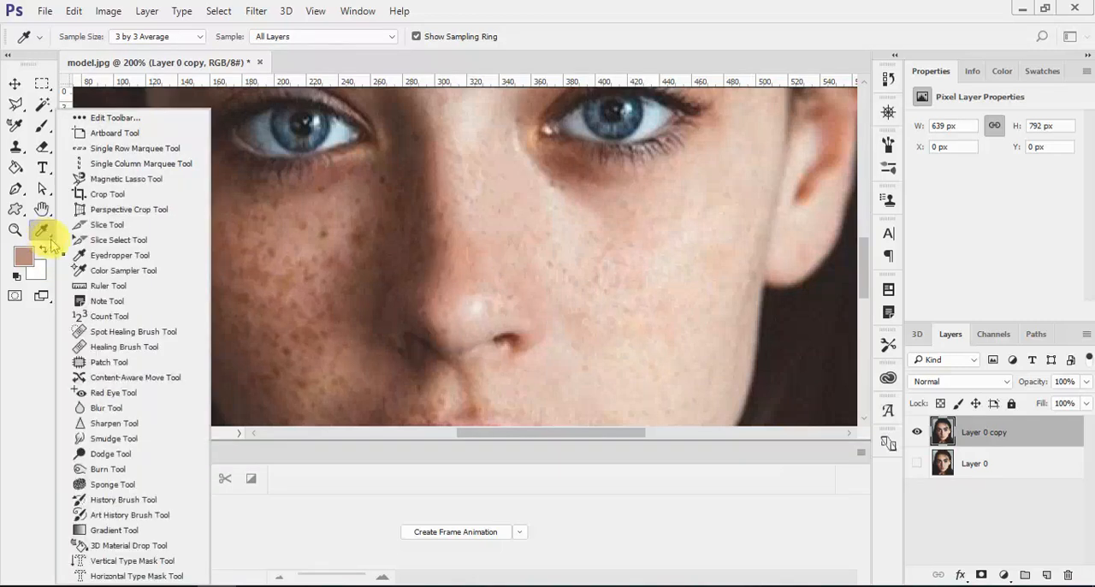
click(109, 362)
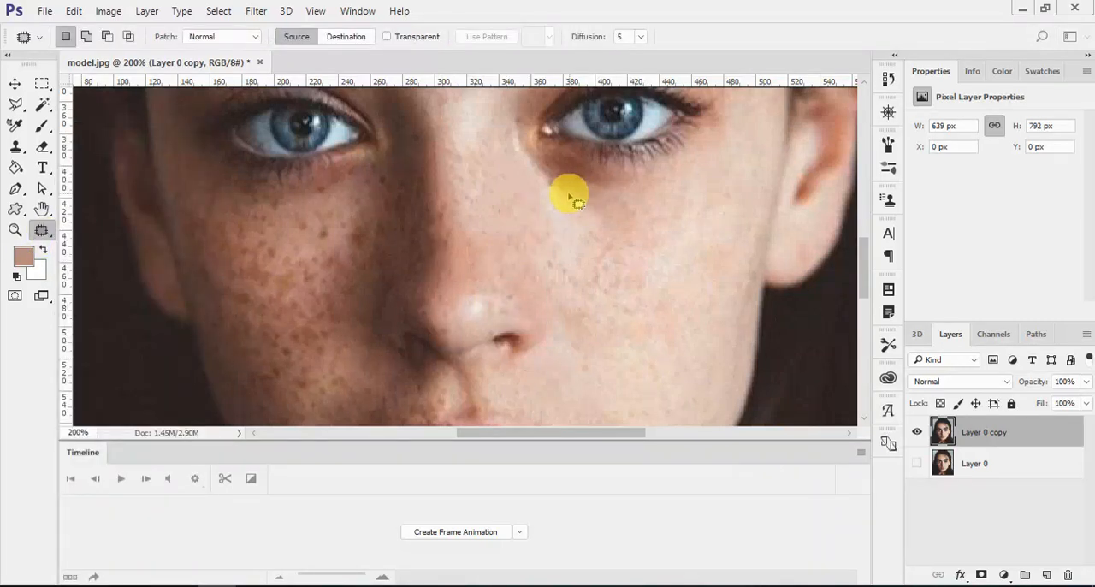
mouse_move(577, 203)
mouse_down()
mouse_move(567, 180)
mouse_move(570, 204)
mouse_move(586, 189)
mouse_move(581, 201)
mouse_move(546, 186)
mouse_move(555, 195)
mouse_move(551, 176)
mouse_move(556, 183)
mouse_up()
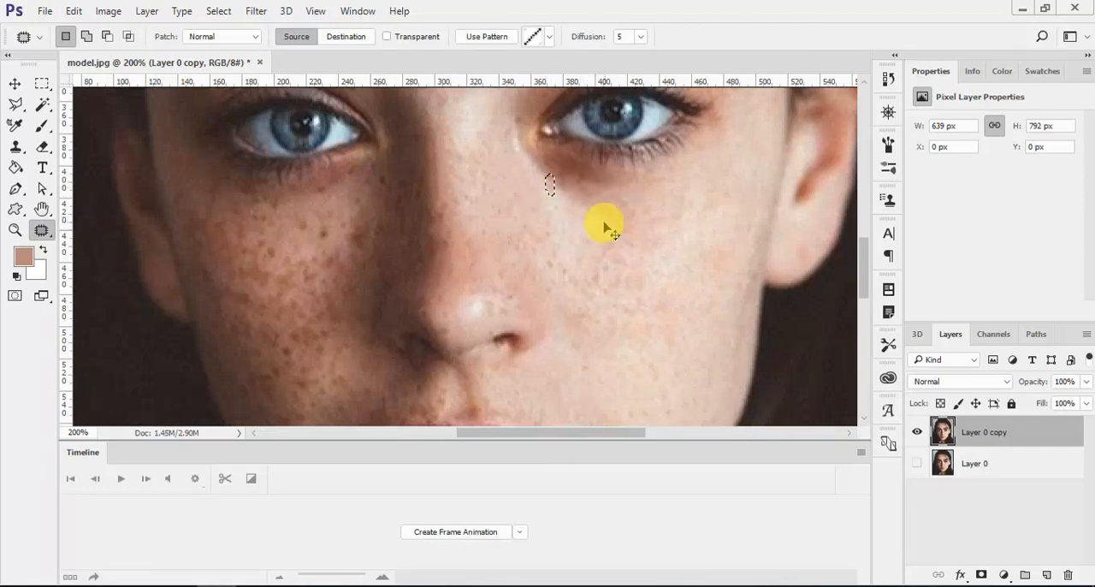
drag(435, 191, 438, 183)
mouse_move(441, 183)
mouse_down()
mouse_move(462, 180)
mouse_move(430, 163)
mouse_move(439, 171)
mouse_up()
click(457, 182)
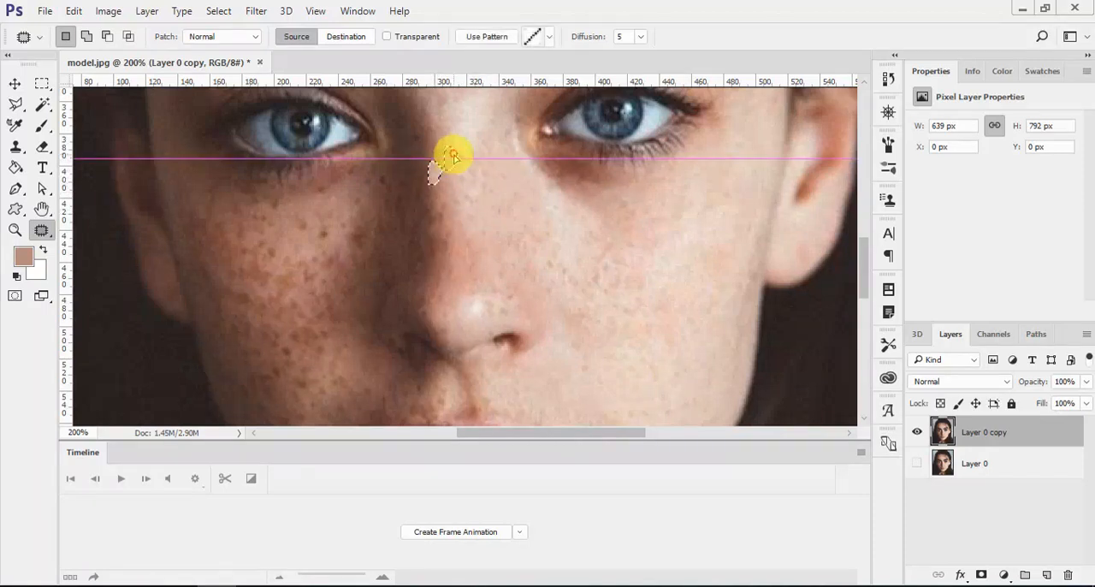
click(449, 174)
mouse_move(429, 135)
mouse_down()
mouse_move(443, 156)
mouse_move(430, 132)
mouse_move(454, 149)
mouse_up()
click(480, 190)
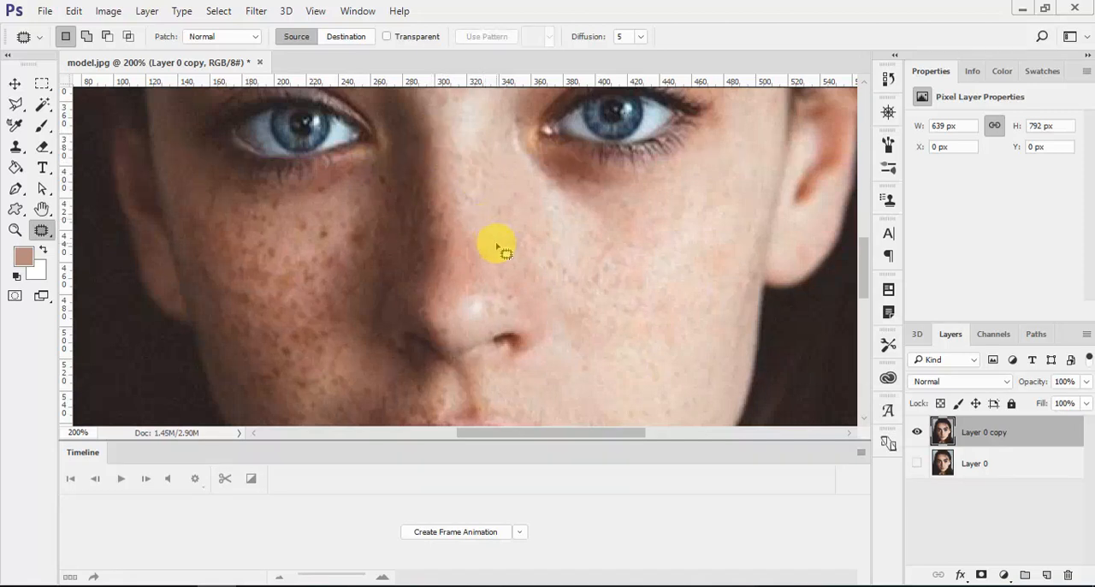
- Switch back to the Spot Healing Brush and remove the freckles on the chin and below the lower lip
scroll(497, 246, down, 2)
scroll(497, 246, down, 1)
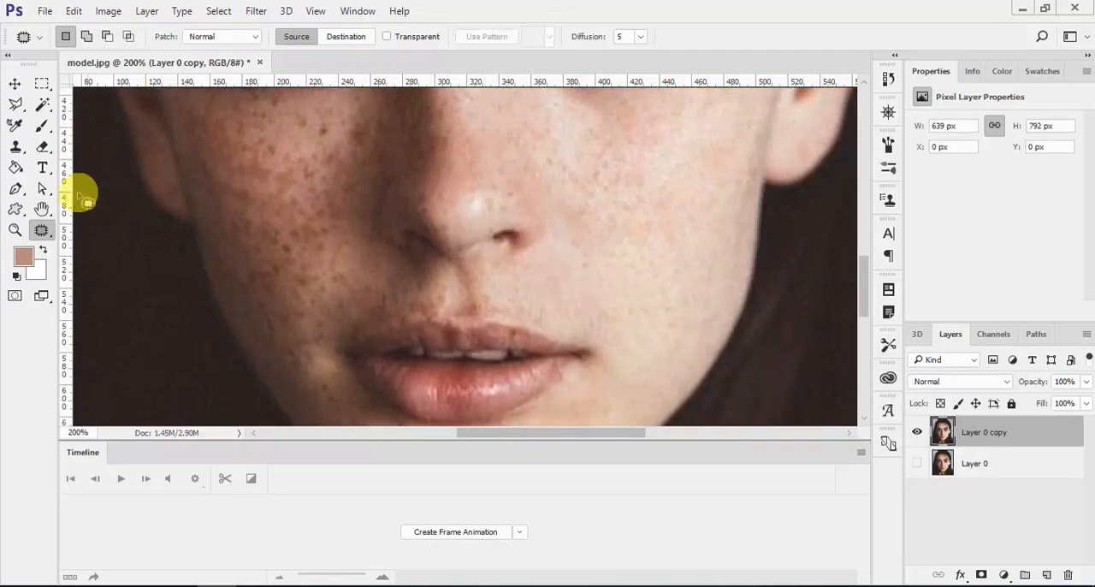
right_click(43, 231)
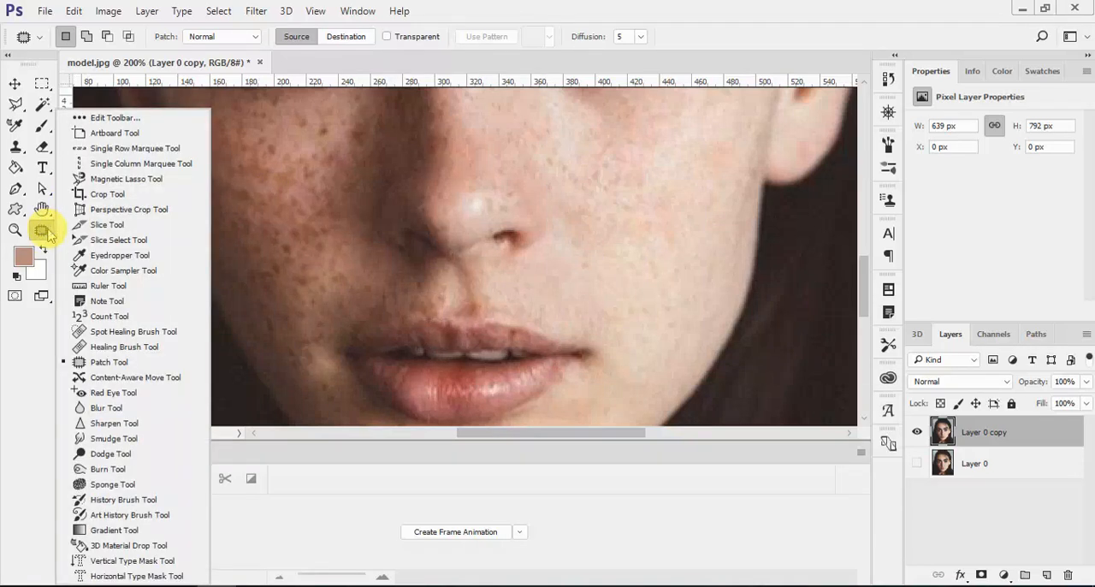
click(94, 315)
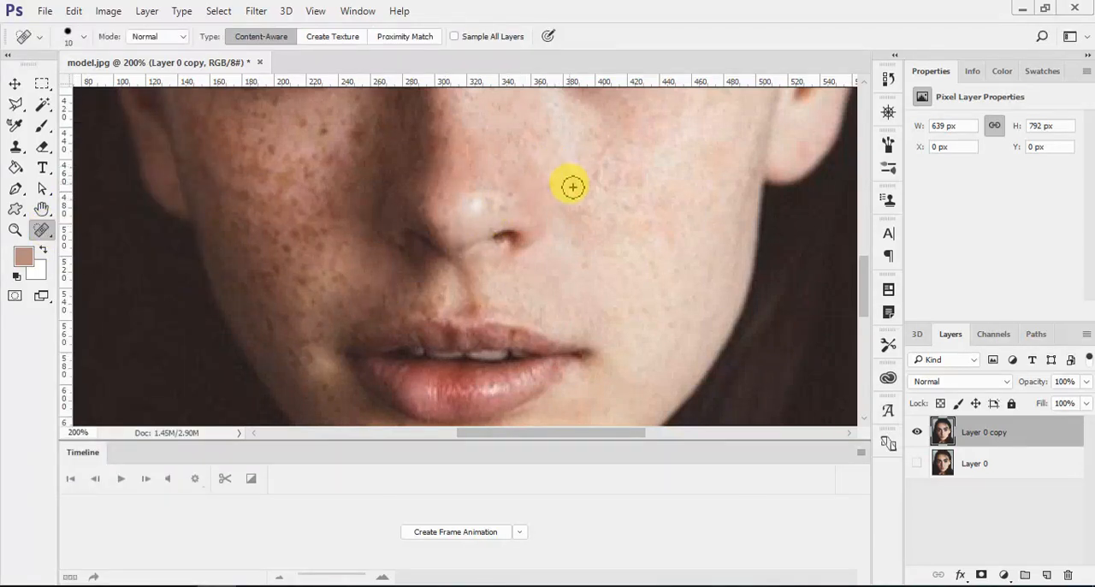
scroll(596, 216, up, 3)
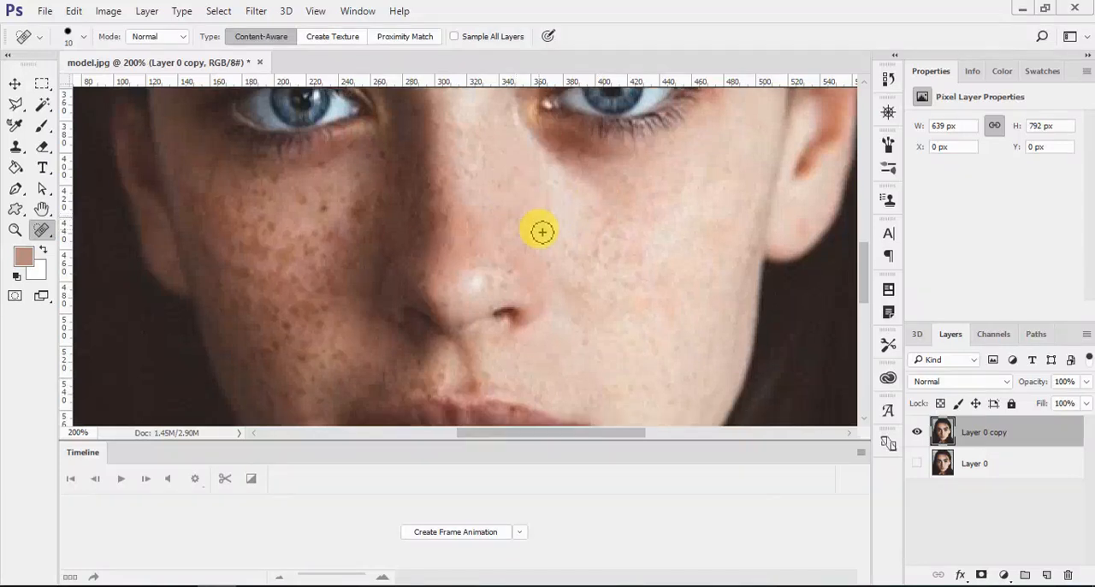
scroll(556, 227, down, 3)
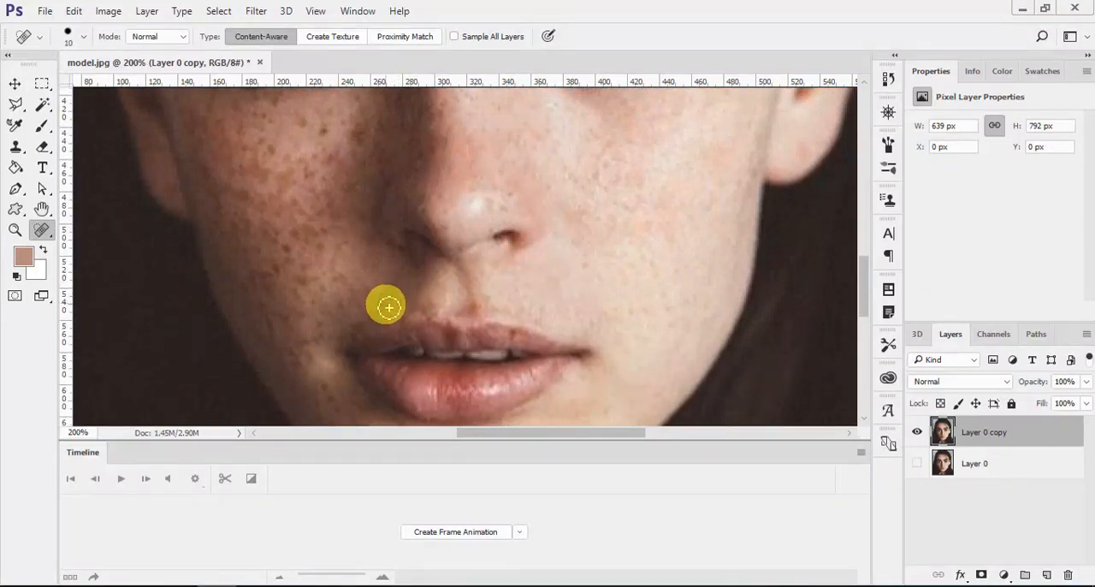
scroll(386, 284, down, 2)
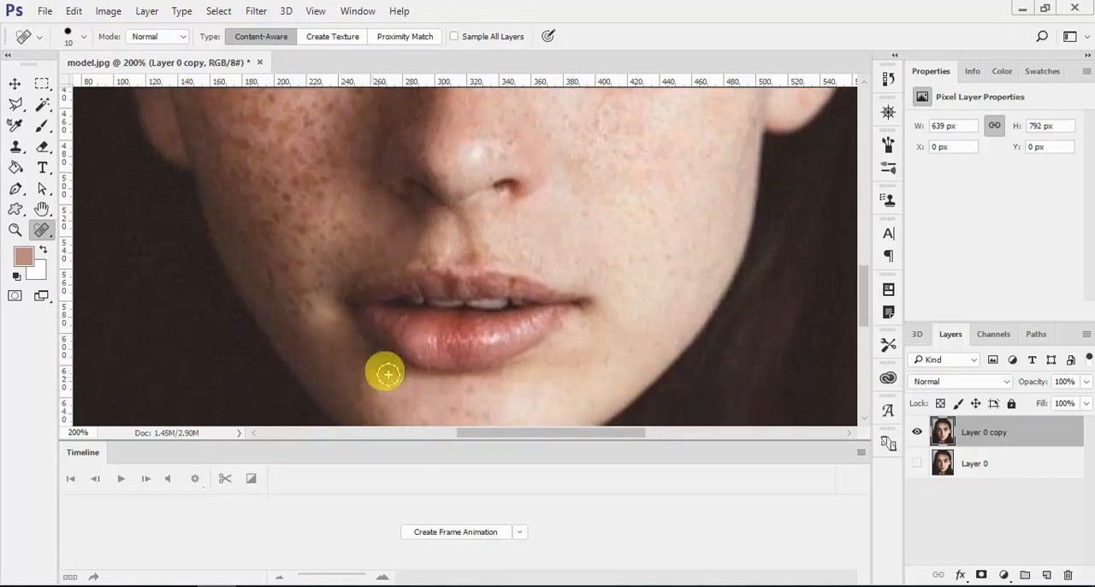
scroll(386, 371, down, 2)
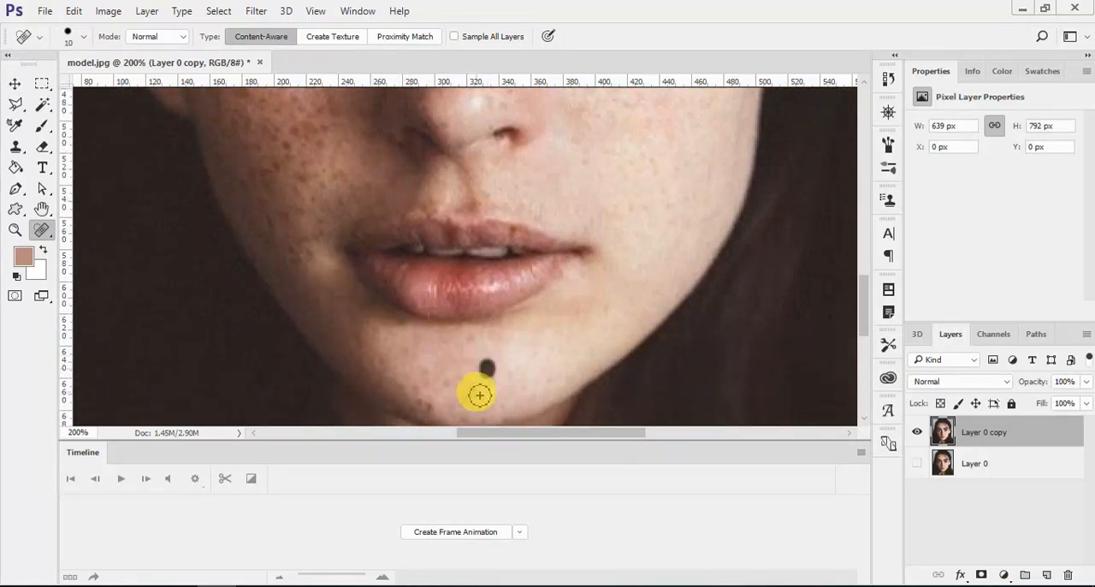
drag(524, 386, 526, 388)
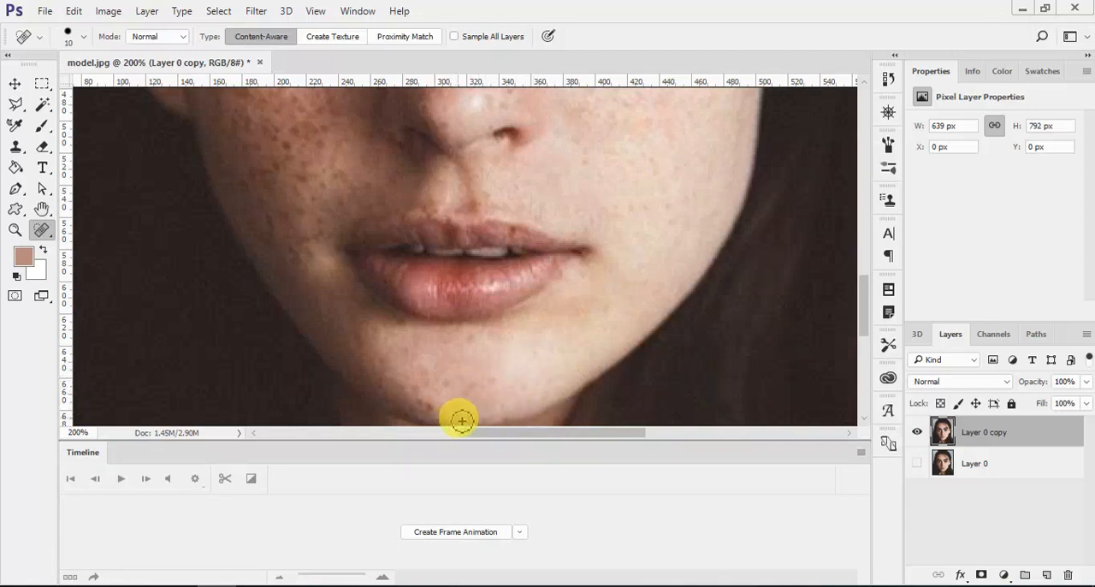
drag(425, 400, 455, 407)
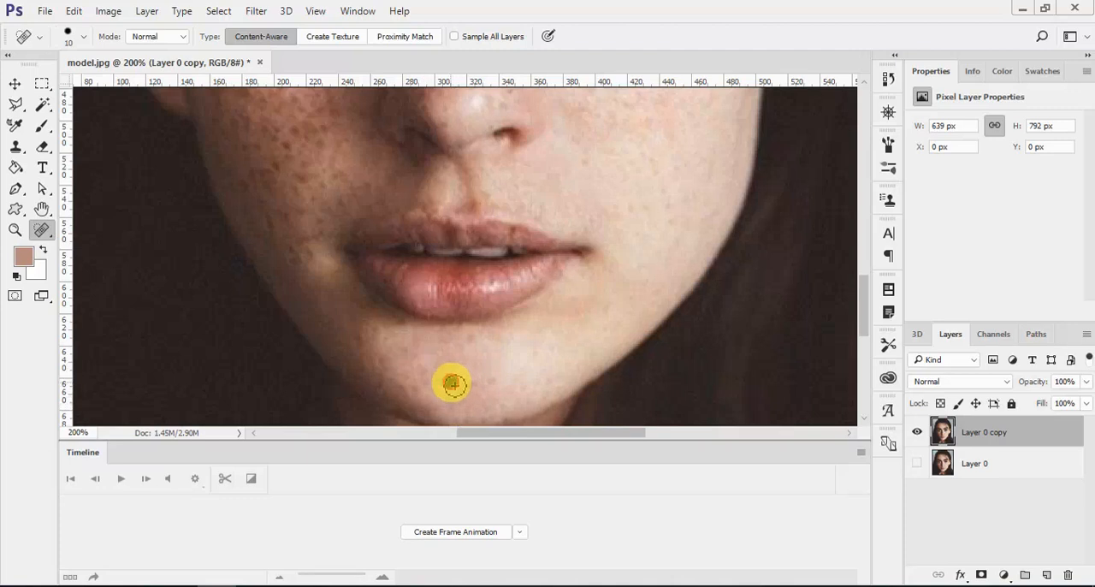
drag(484, 333, 467, 351)
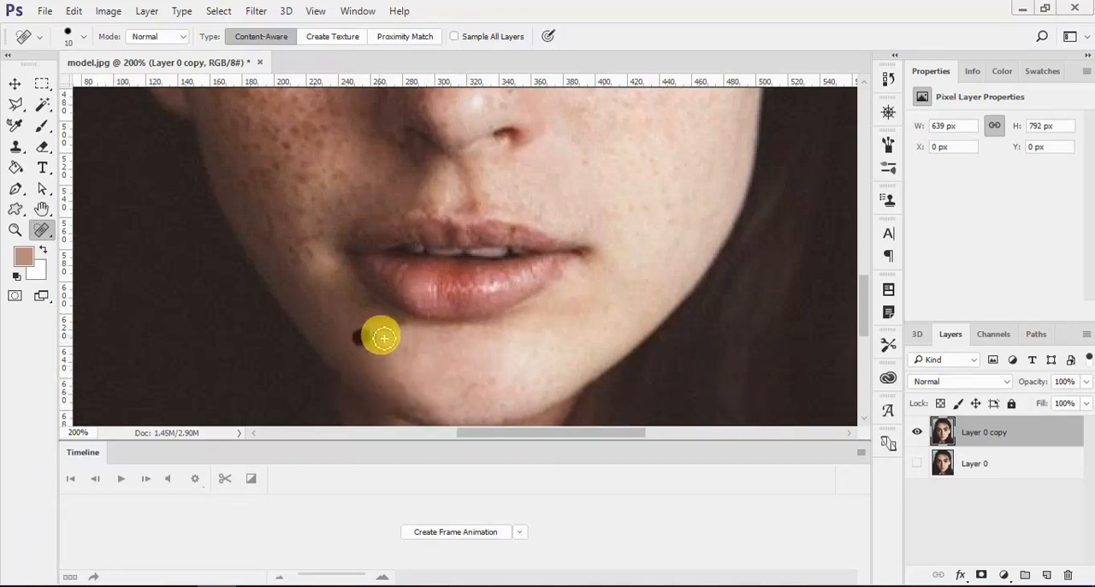
- Spot-heal the freckles under the shaded eye, from beside the nose bridge down to the upper inner cheek
scroll(428, 362, up, 2)
scroll(428, 359, up, 6)
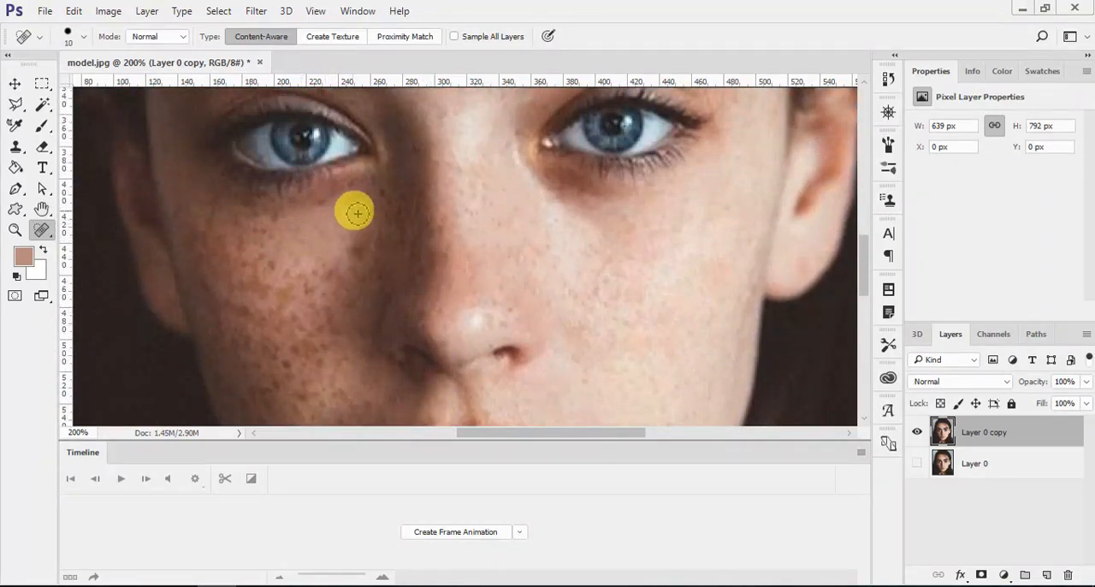
drag(354, 211, 357, 236)
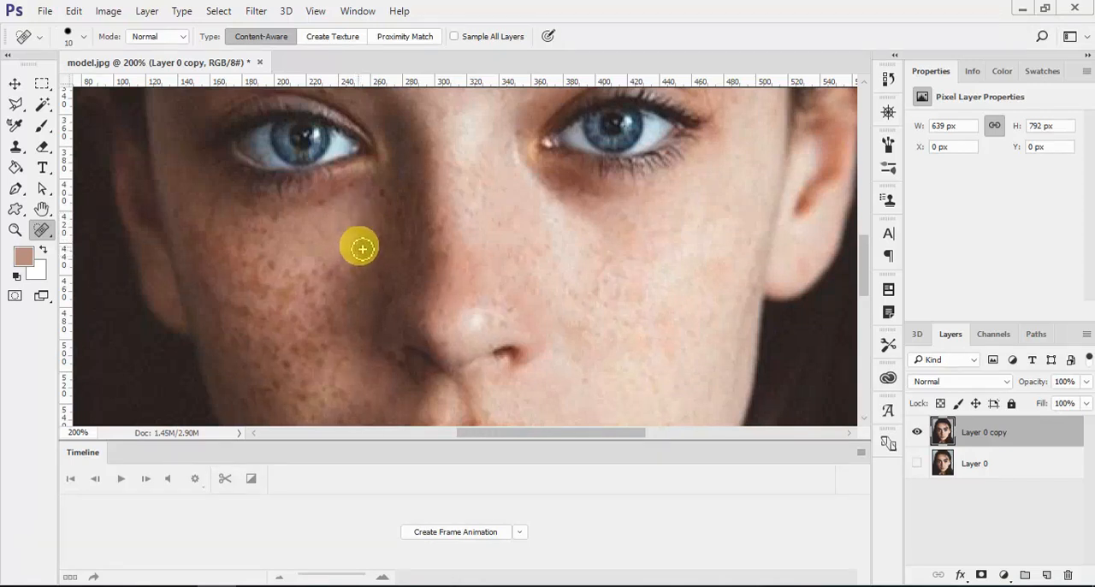
click(332, 237)
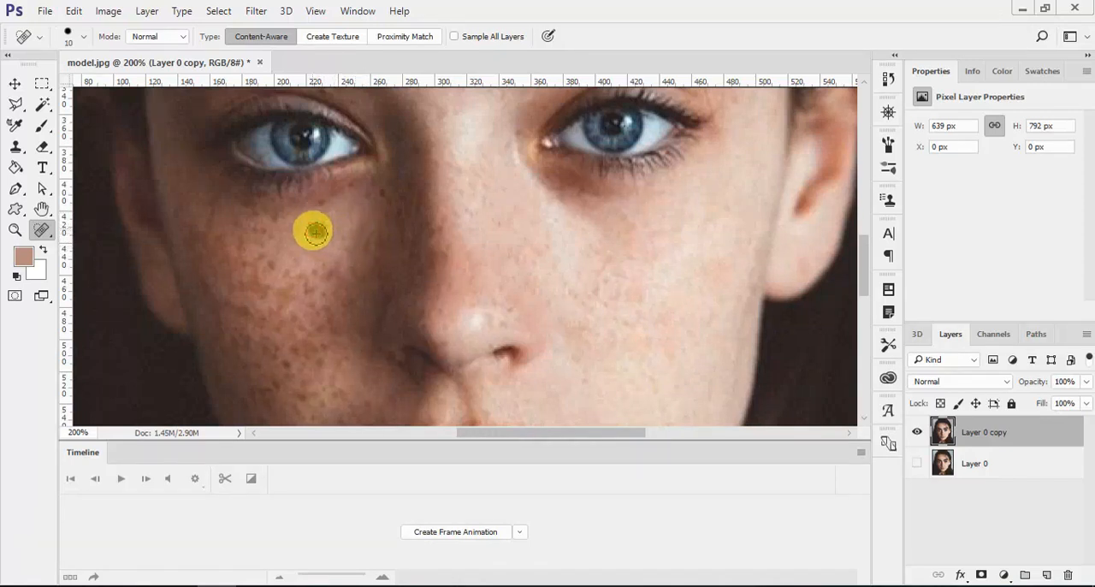
click(295, 245)
click(384, 195)
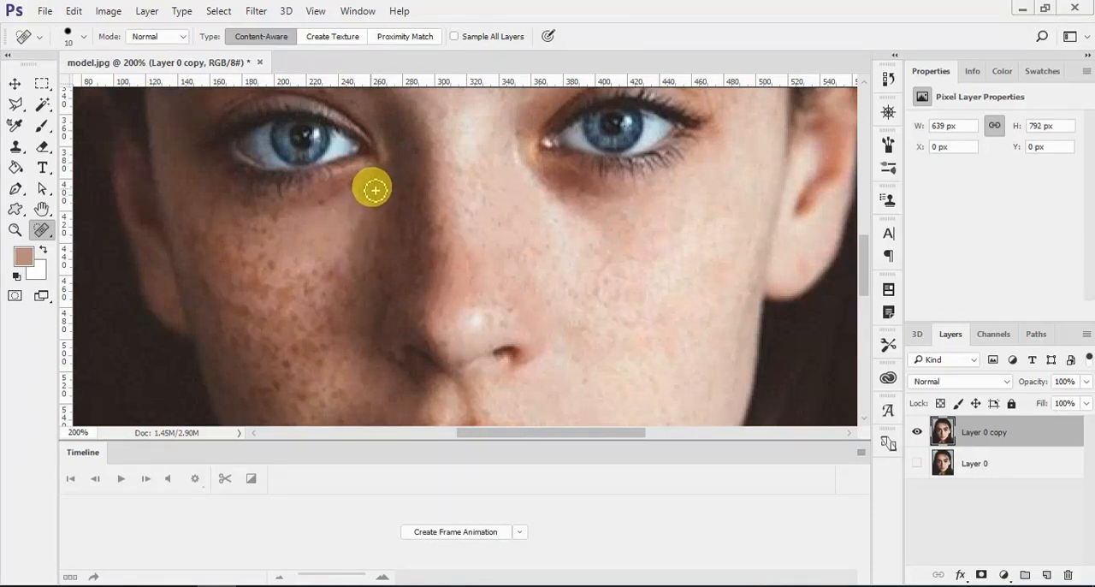
click(322, 195)
- Heal the freckles on the middle of the shaded cheek and up toward the area below the eye
scroll(334, 231, down, 2)
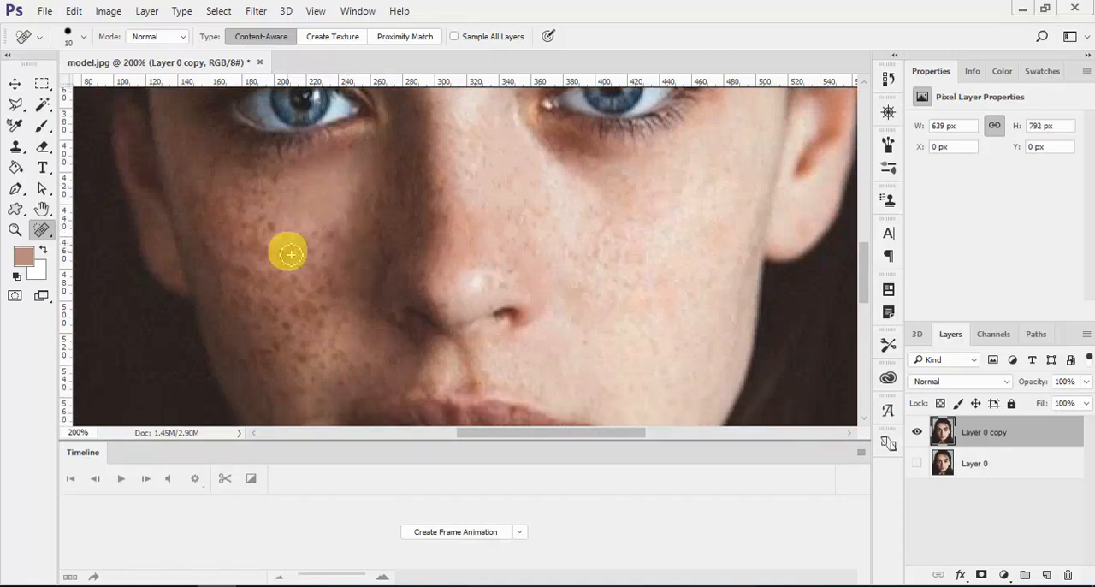
click(291, 262)
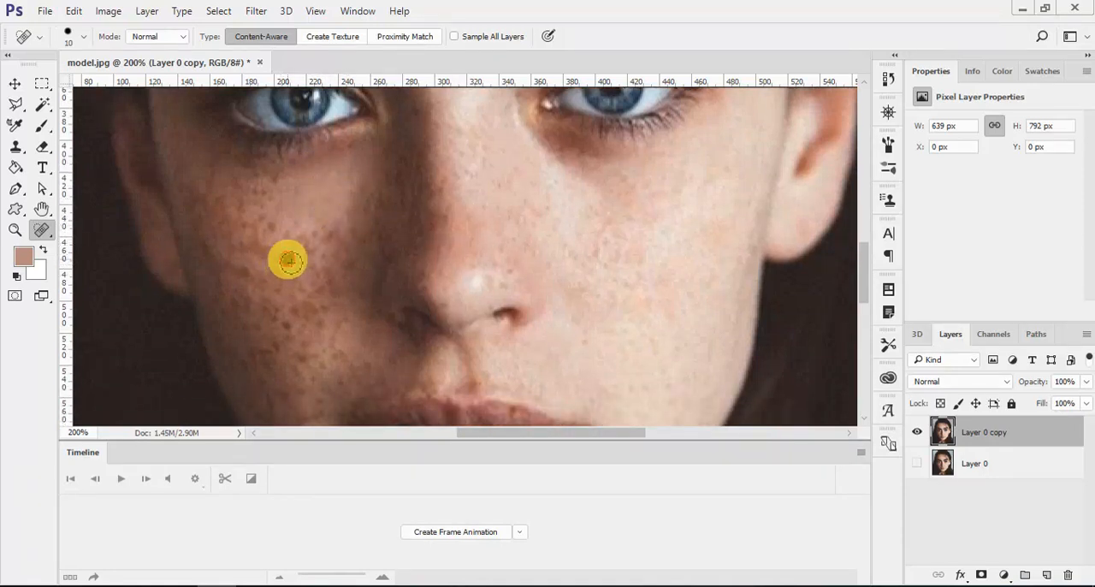
click(293, 236)
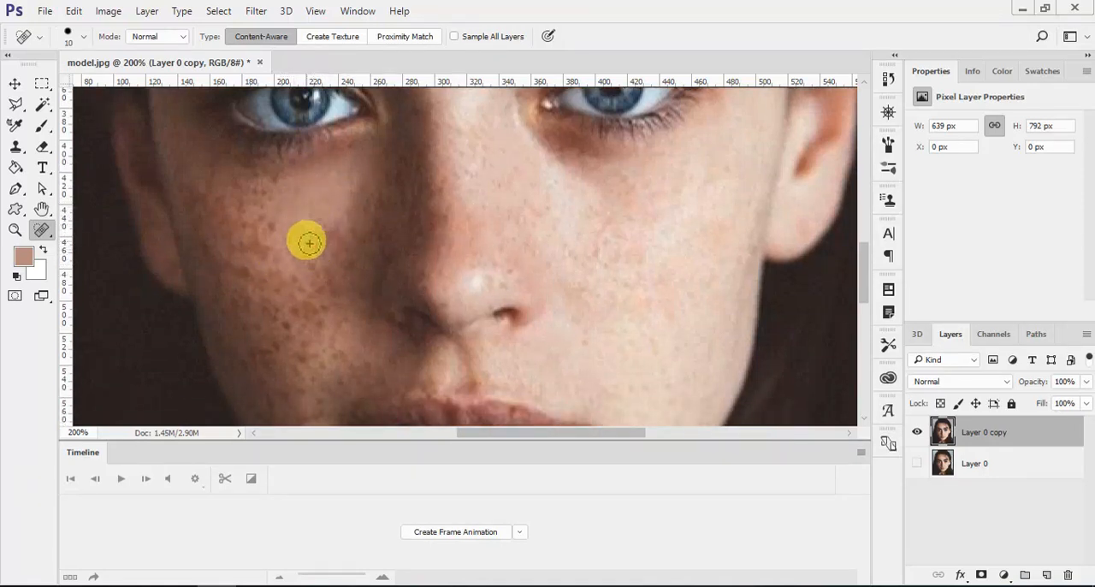
click(321, 235)
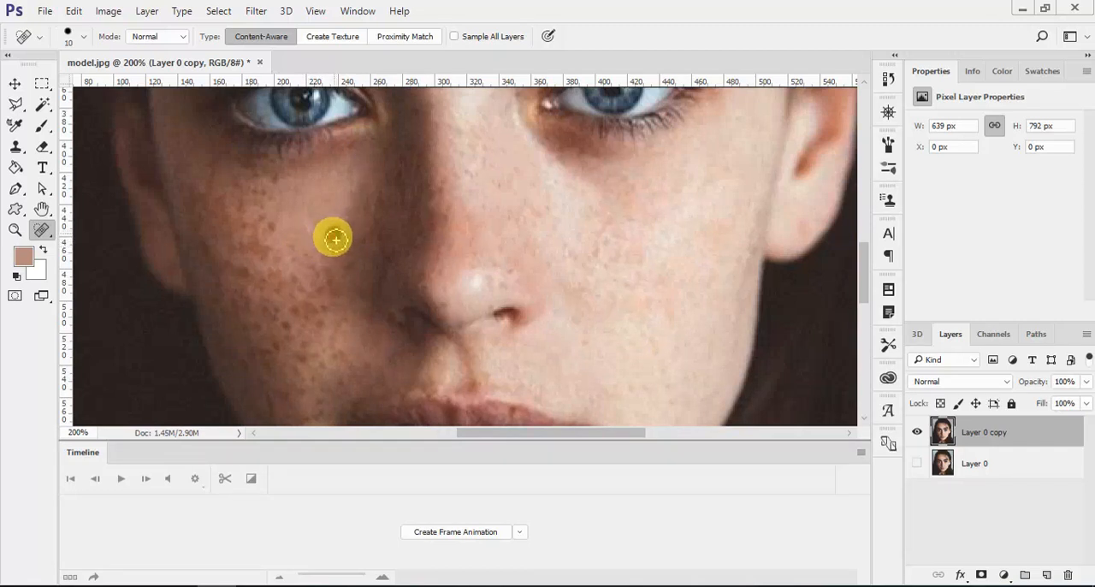
click(270, 227)
click(272, 196)
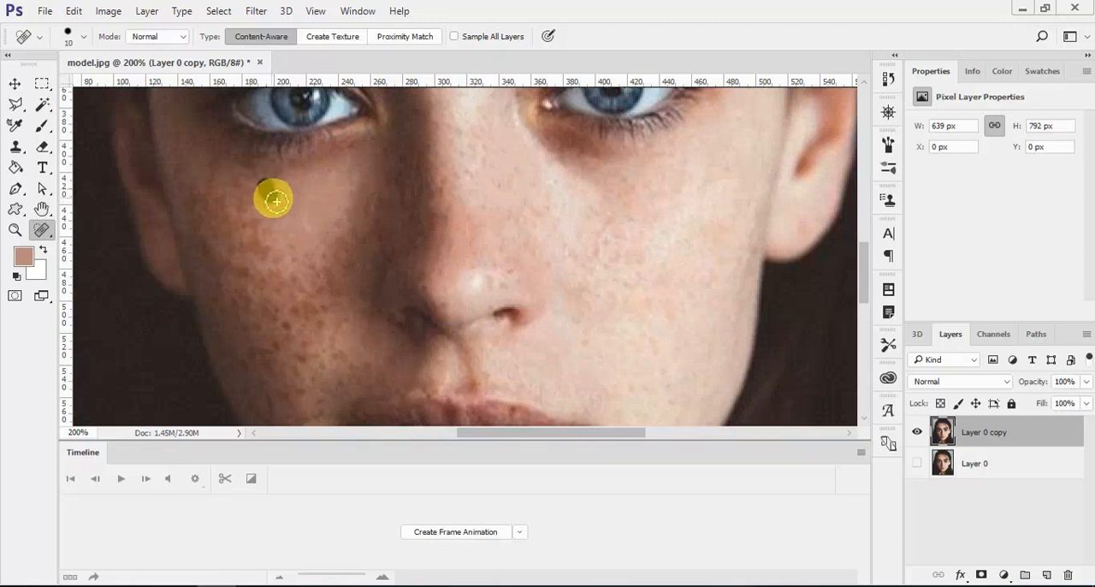
scroll(278, 239, down, 2)
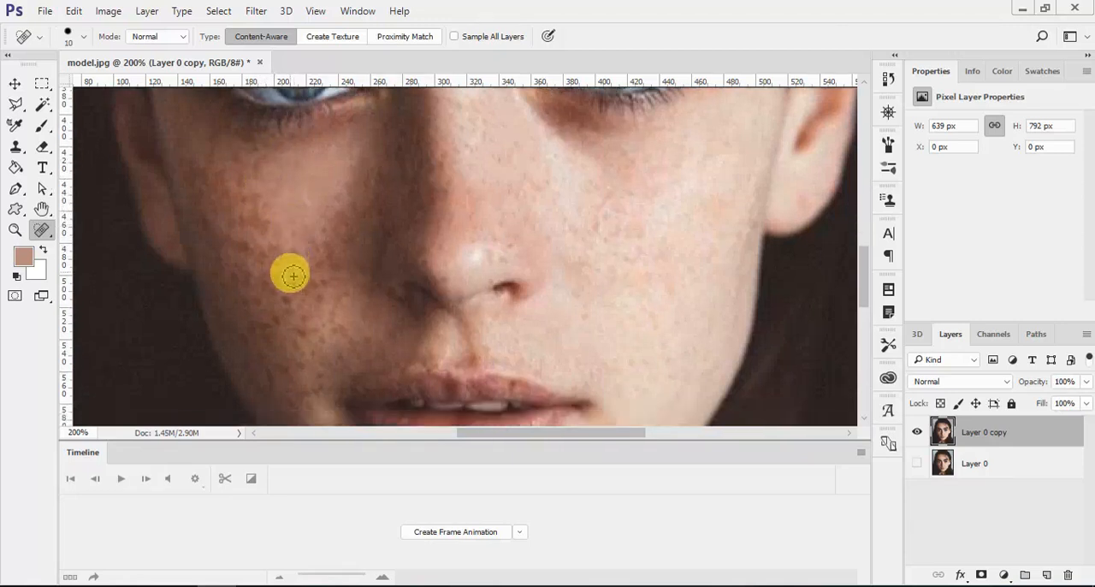
- Spot-heal the remaining freckles on the middle and upper outer part of the shaded cheek
click(284, 289)
click(274, 265)
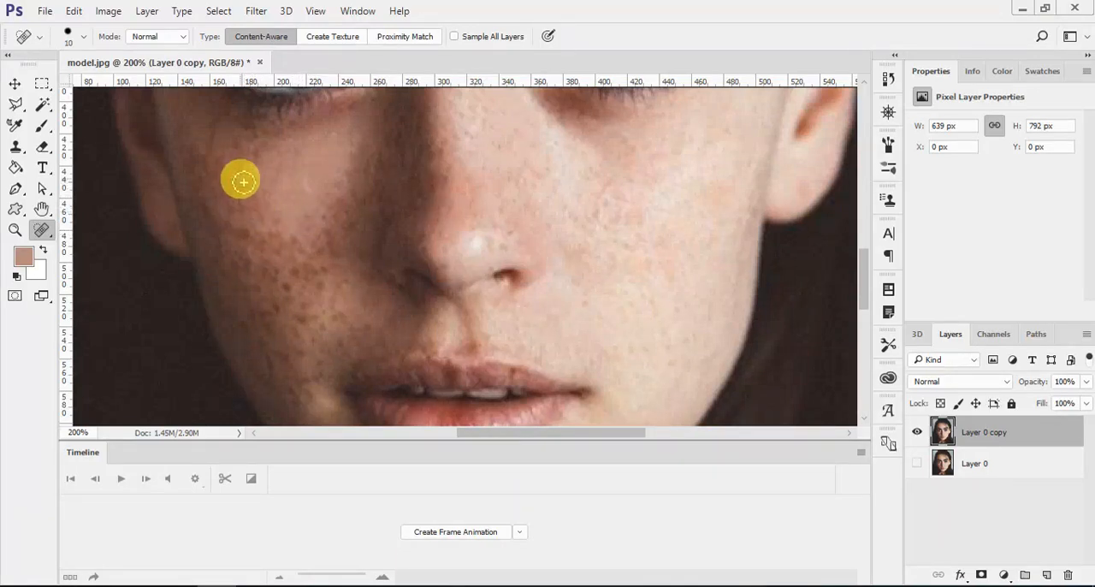
drag(246, 196, 267, 236)
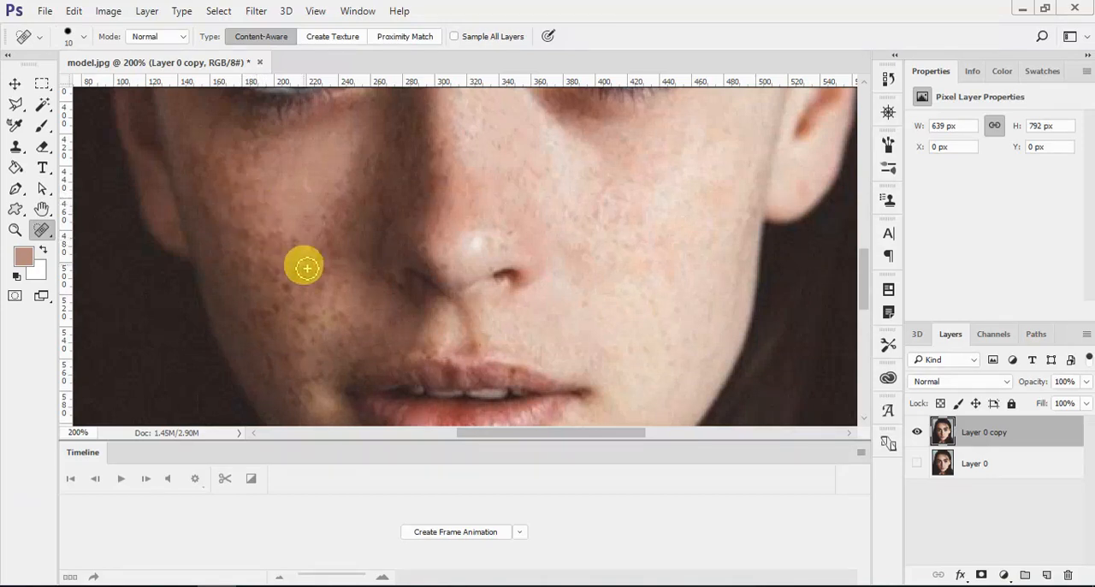
- Switch to the Patch Tool and patch the freckled skin on the upper shaded cheek with clean skin nearby
right_click(42, 229)
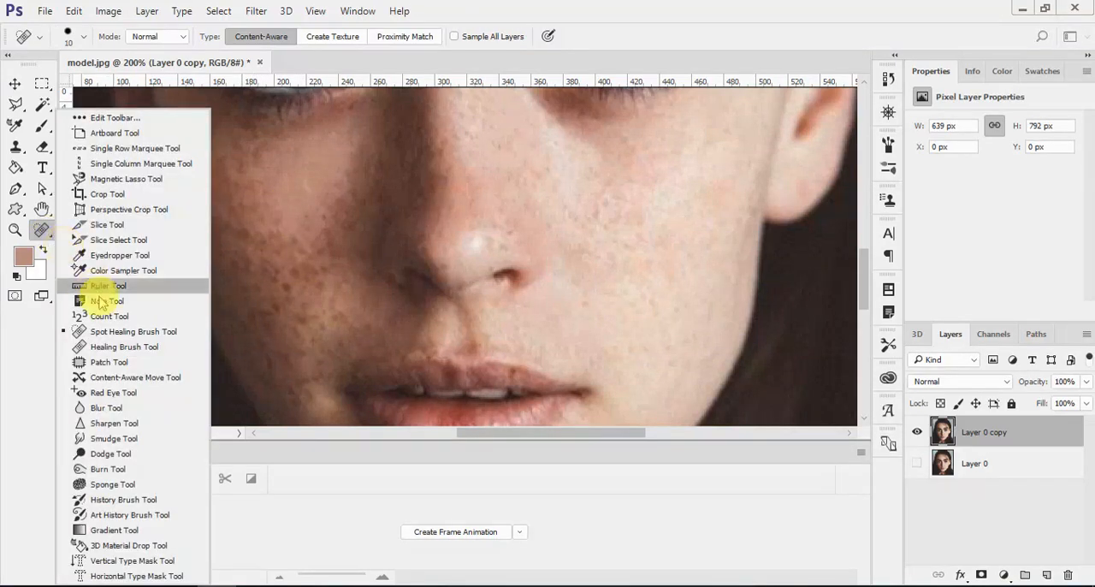
click(109, 362)
mouse_move(288, 224)
mouse_down()
mouse_move(238, 211)
mouse_move(309, 218)
mouse_move(246, 181)
mouse_move(268, 195)
mouse_move(295, 186)
mouse_move(258, 165)
mouse_move(255, 137)
mouse_move(305, 167)
mouse_move(256, 177)
mouse_move(243, 152)
mouse_move(246, 171)
mouse_move(273, 184)
mouse_move(245, 193)
mouse_move(231, 181)
mouse_move(246, 202)
mouse_move(243, 194)
mouse_move(266, 192)
mouse_move(248, 201)
mouse_move(231, 188)
mouse_move(242, 182)
mouse_move(267, 195)
mouse_up()
key(ctrl+d)
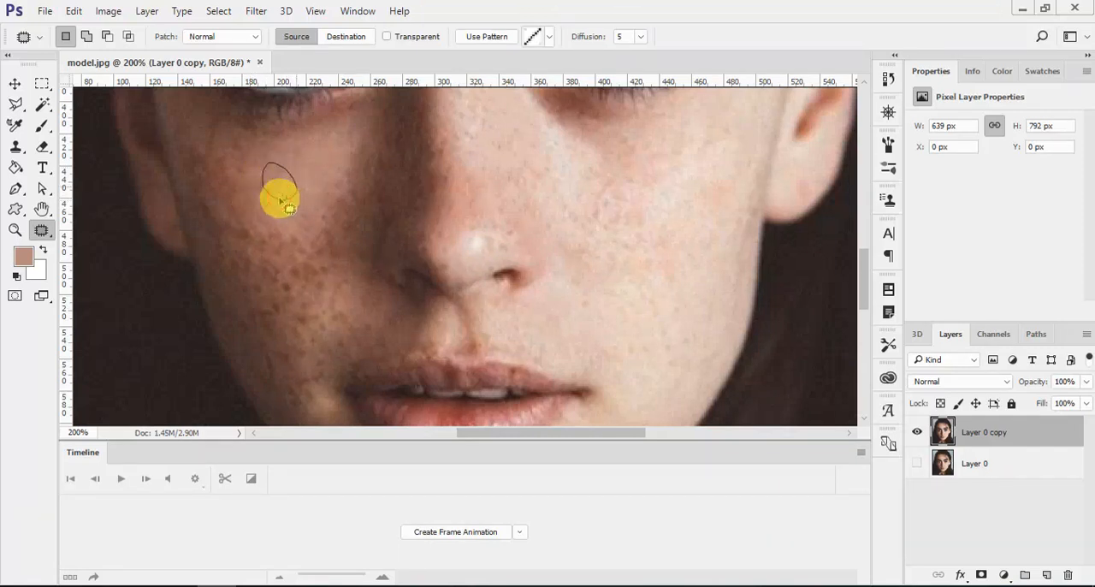
mouse_move(279, 200)
mouse_down()
mouse_move(283, 174)
mouse_move(315, 176)
mouse_move(298, 197)
mouse_move(296, 165)
mouse_move(313, 193)
mouse_move(310, 152)
mouse_up()
key(ctrl+d)
key(ctrl+d)
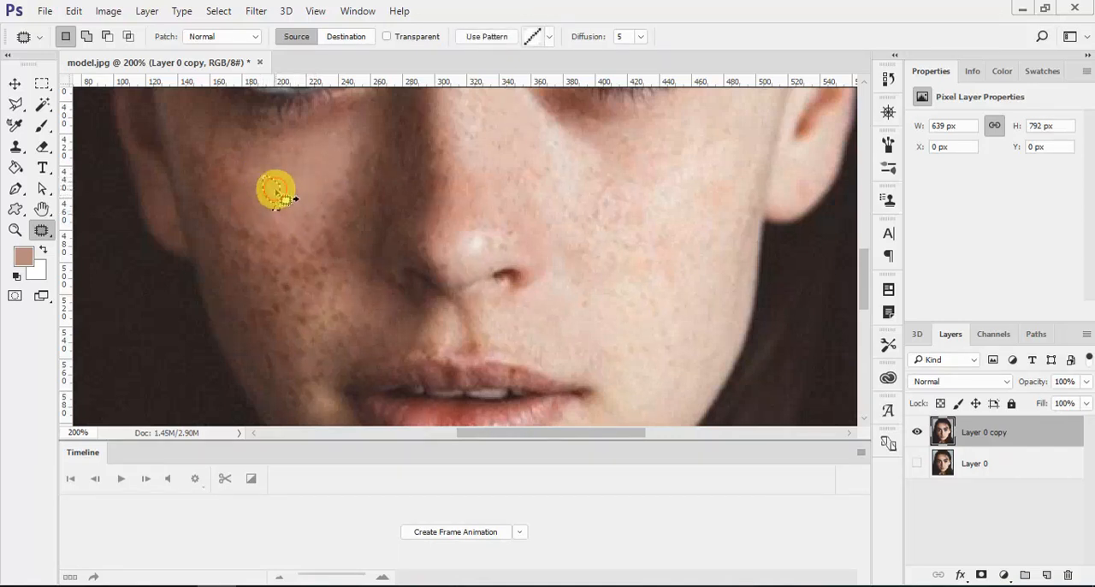
drag(288, 200, 300, 222)
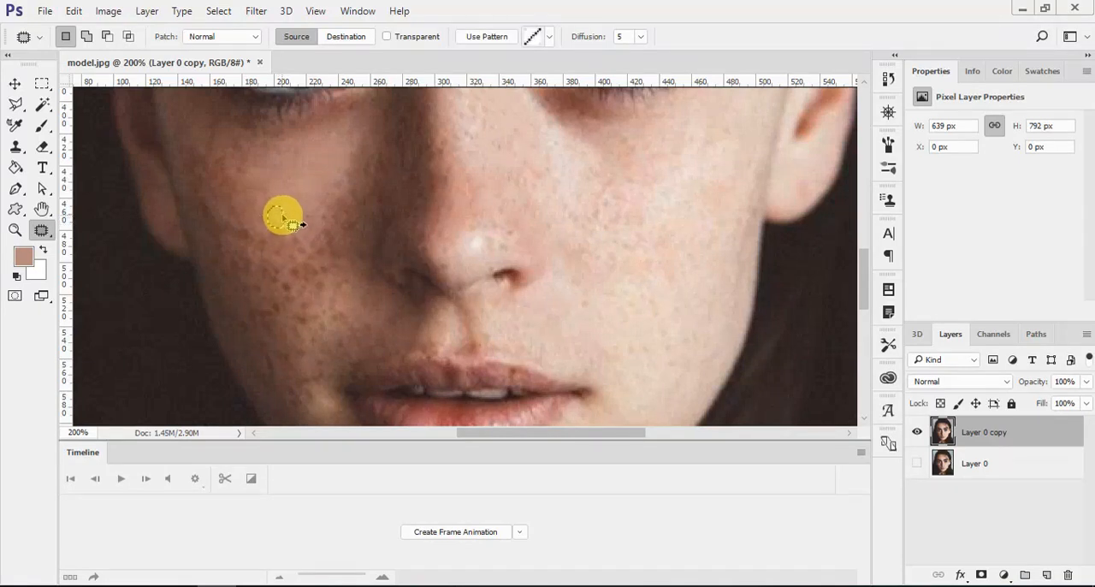
- Patch the freckles on the inner part of the shaded cheek, level with the nose tip and nostril
scroll(283, 218, down, 2)
scroll(288, 209, up, 5)
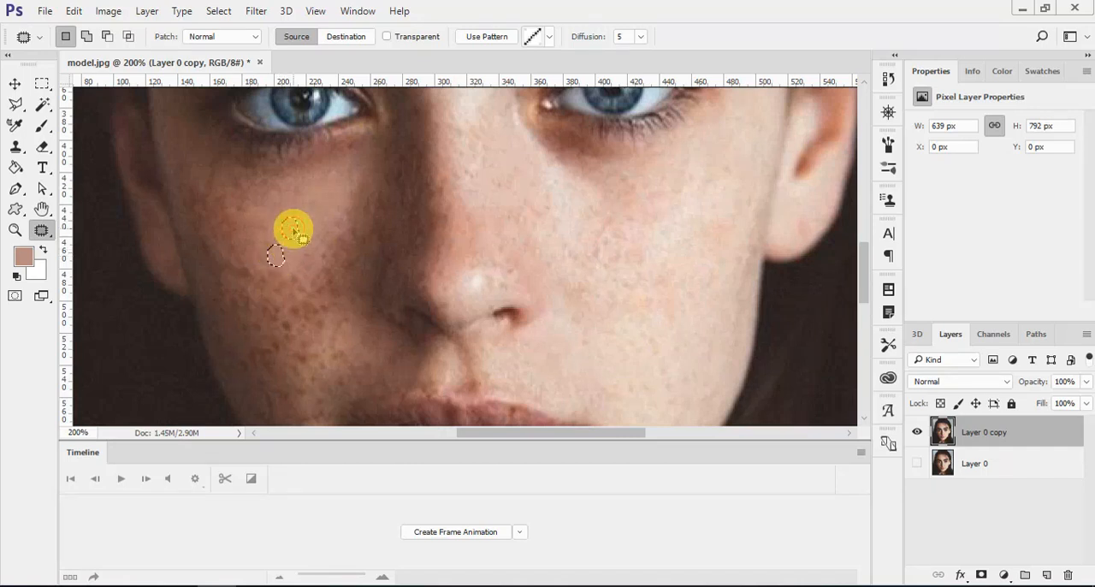
scroll(291, 278, down, 1)
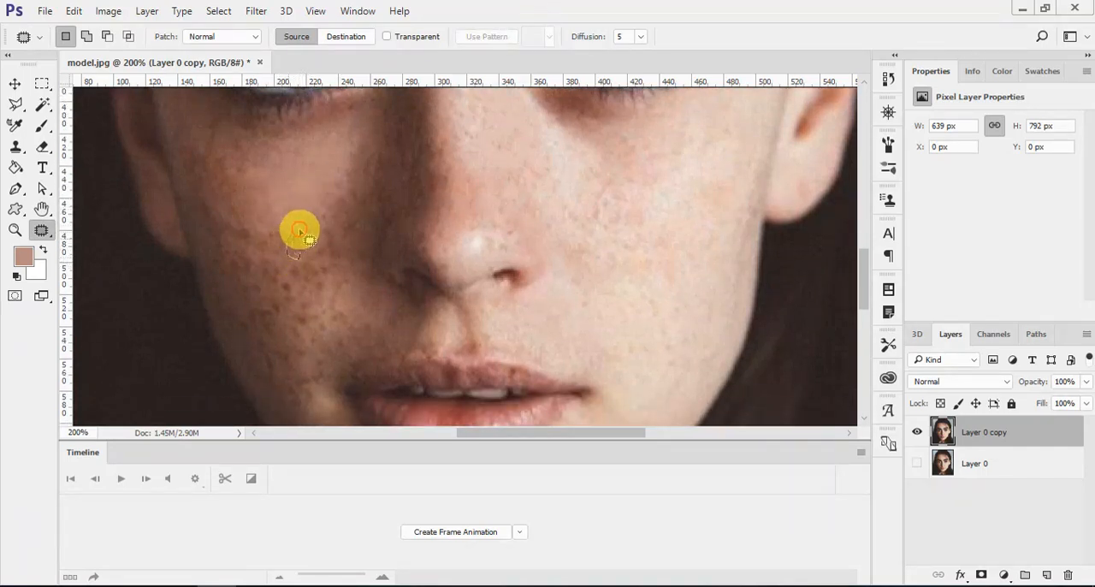
drag(303, 254, 326, 271)
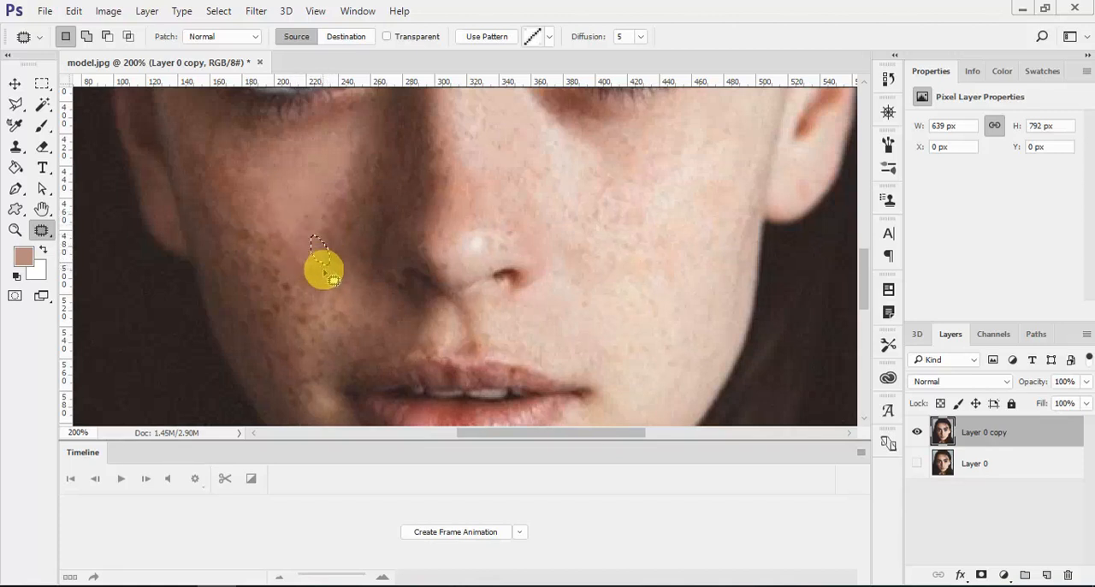
drag(325, 272, 324, 284)
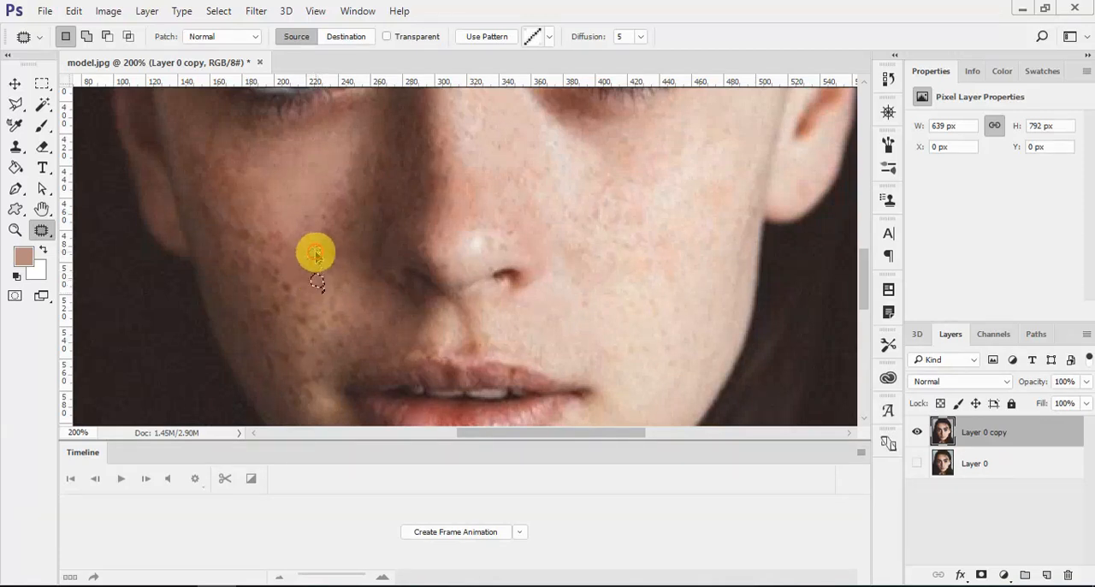
mouse_move(328, 259)
mouse_down()
mouse_move(330, 318)
mouse_move(305, 297)
mouse_move(310, 237)
mouse_move(298, 283)
mouse_move(278, 274)
mouse_up()
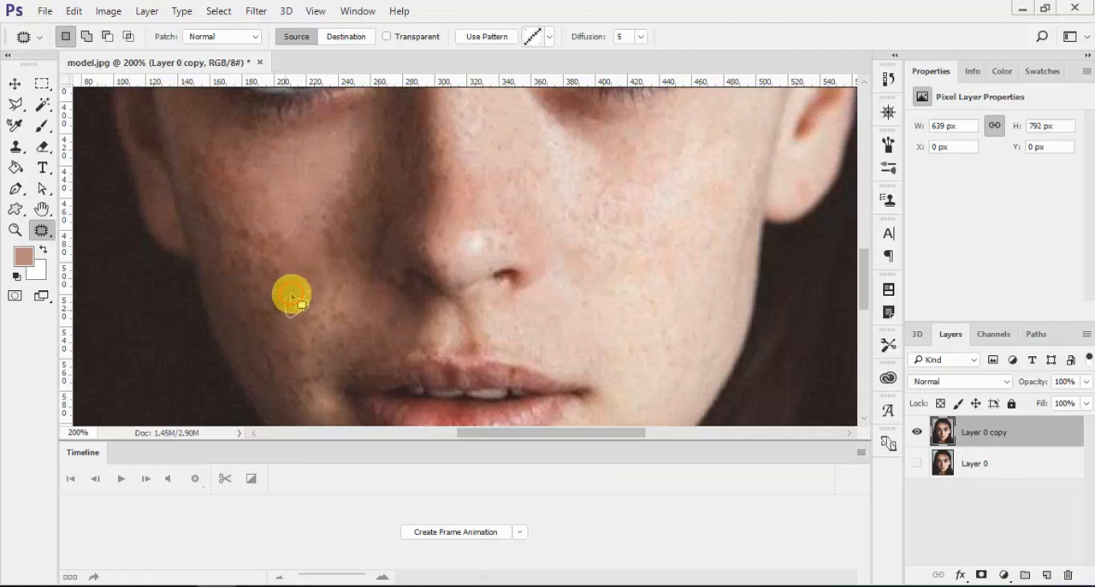
- Patch the dark freckle cluster on the lower middle of the shaded cheek and out toward the face edge
mouse_move(280, 316)
mouse_down()
mouse_move(272, 334)
mouse_move(277, 317)
mouse_up()
mouse_move(278, 308)
mouse_down()
mouse_move(306, 309)
mouse_move(279, 336)
mouse_move(275, 322)
mouse_move(267, 328)
mouse_move(282, 293)
mouse_up()
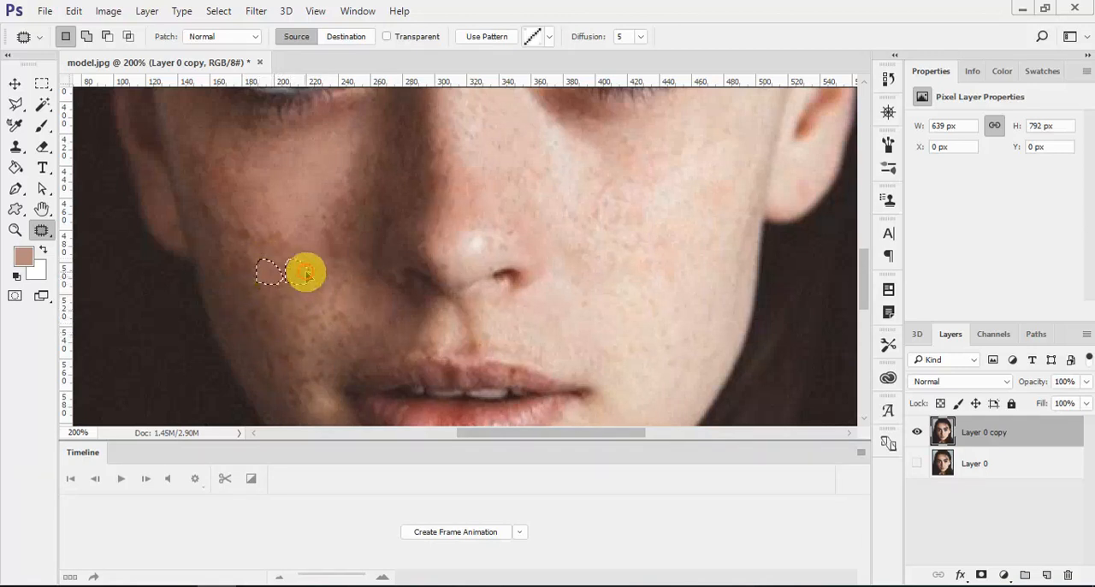
mouse_move(267, 251)
mouse_down()
mouse_move(297, 279)
mouse_move(316, 265)
mouse_move(315, 274)
mouse_up()
scroll(315, 274, down, 1)
mouse_move(249, 211)
mouse_down()
mouse_move(235, 218)
mouse_move(246, 213)
mouse_move(234, 203)
mouse_move(247, 213)
mouse_move(242, 227)
mouse_up()
drag(254, 305, 261, 290)
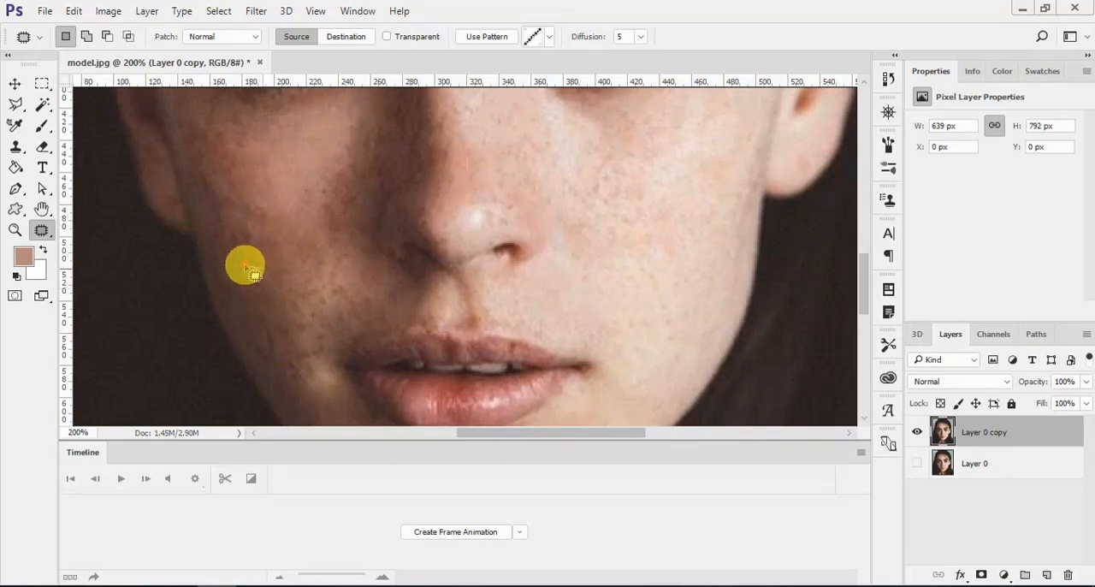
- Patch the spots on the lower shaded cheek along the jaw, beside the corner of the mouth
scroll(279, 306, down, 2)
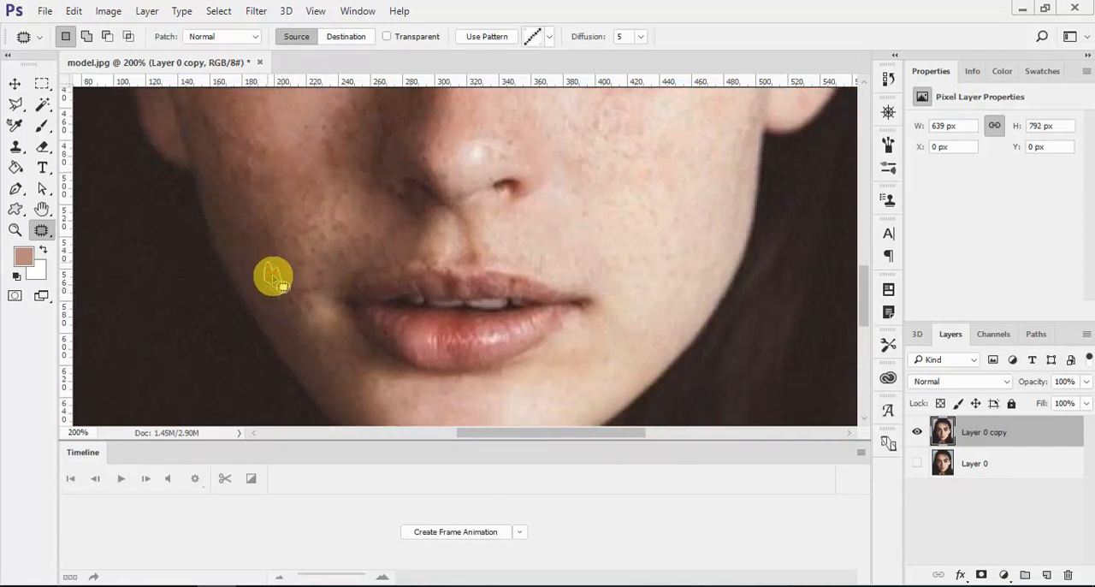
drag(272, 260, 304, 301)
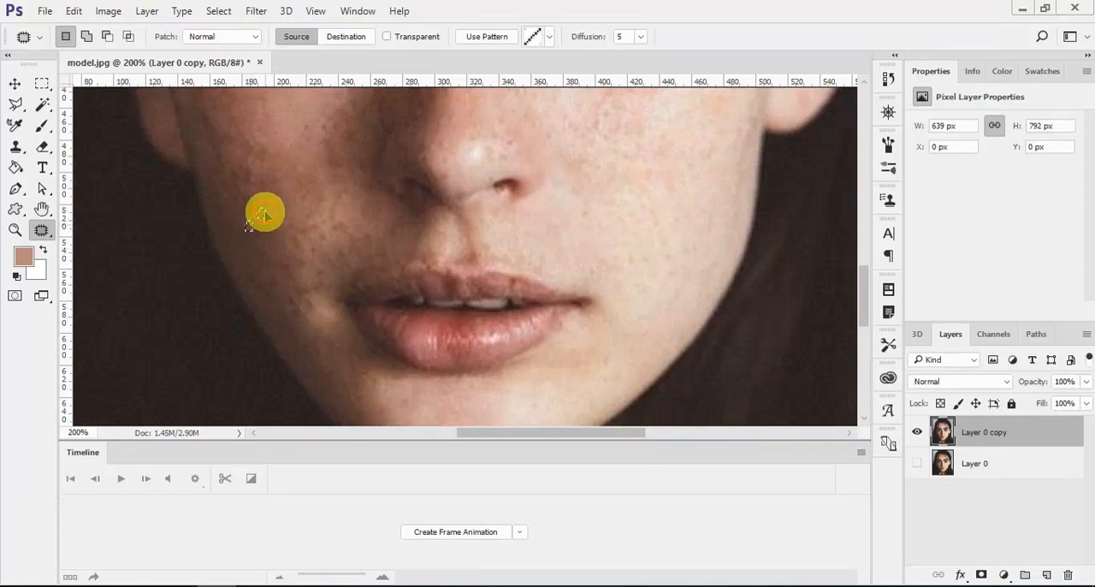
mouse_move(272, 239)
mouse_down()
mouse_move(303, 242)
mouse_move(302, 272)
mouse_move(291, 242)
mouse_move(301, 275)
mouse_move(305, 267)
mouse_move(293, 291)
mouse_move(280, 283)
mouse_move(289, 272)
mouse_up()
key(ctrl+d)
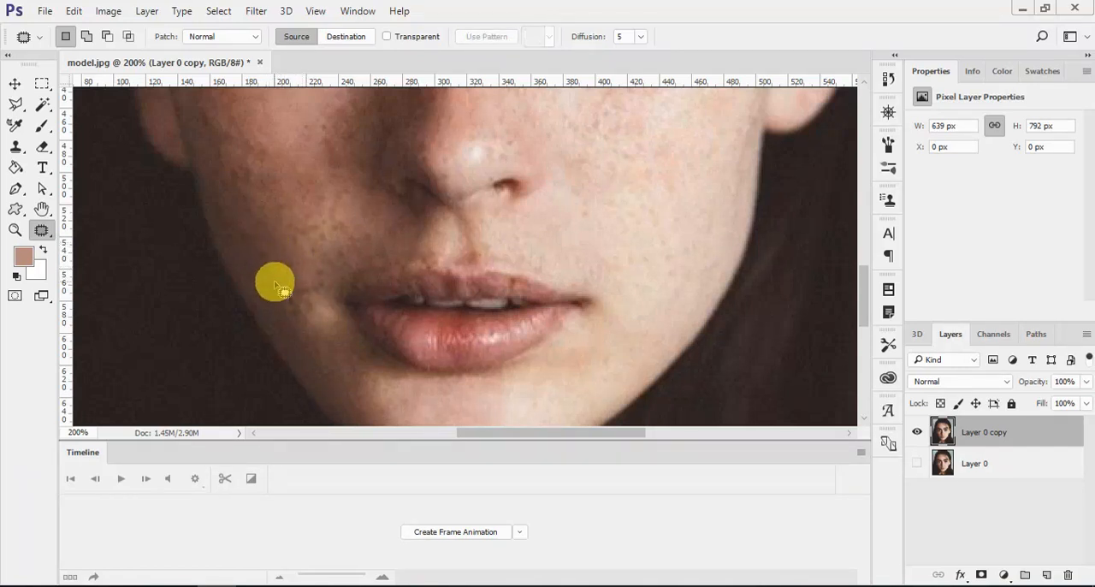
- Patch the discoloured skin on the outer shaded cheek below the eye and drop the selection
scroll(266, 282, up, 5)
scroll(254, 278, up, 1)
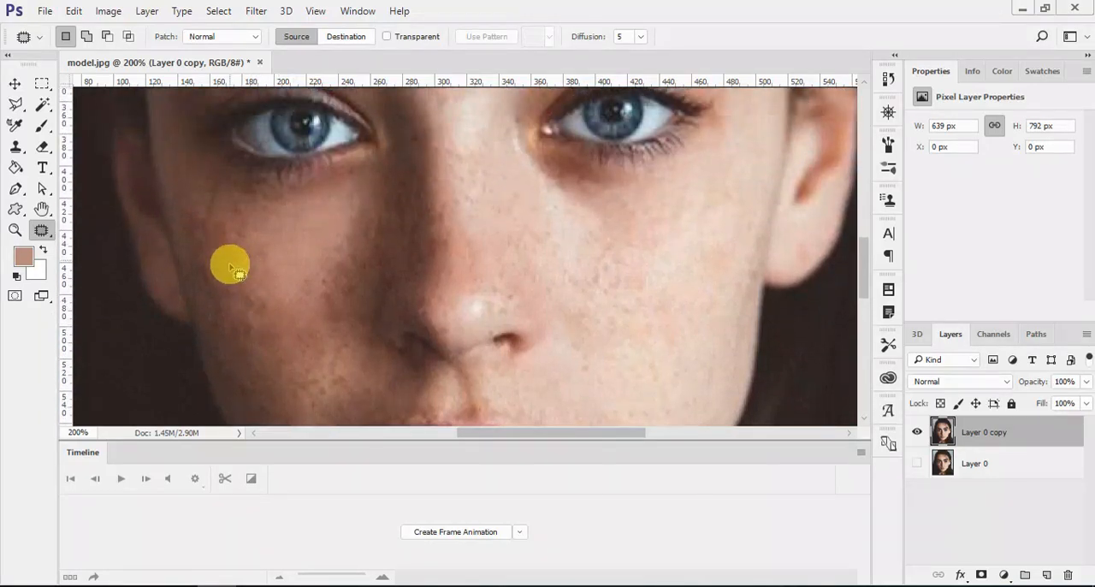
mouse_move(197, 284)
mouse_down()
mouse_move(211, 269)
mouse_move(203, 279)
mouse_move(244, 294)
mouse_move(237, 242)
mouse_move(232, 252)
mouse_up()
key(ctrl+d)
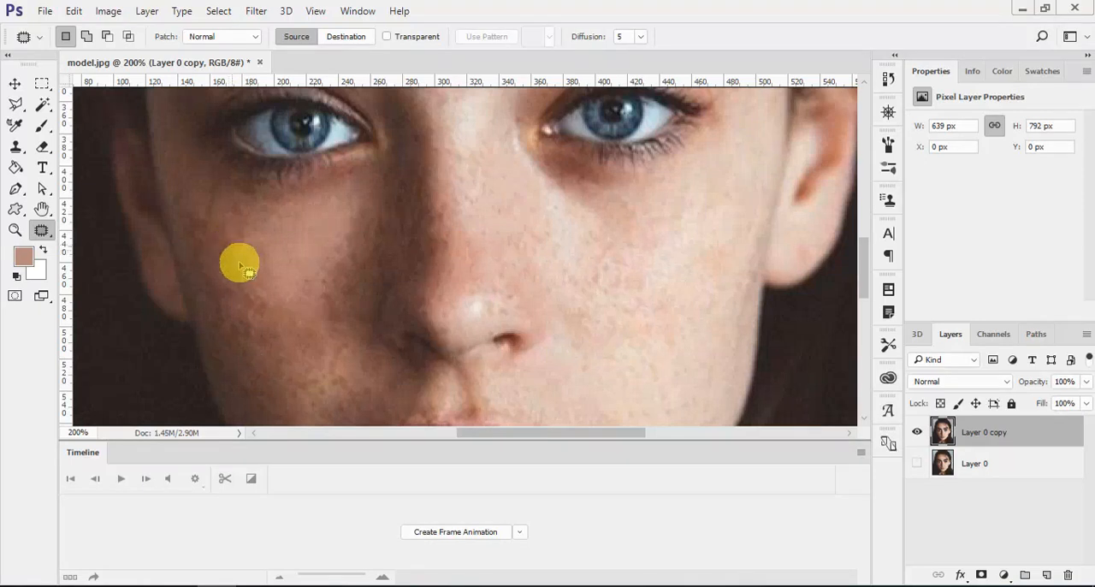
- Patch the leftover freckles between the shaded cheek and the mouth corner, including the skin above the upper lip's end
scroll(257, 290, down, 3)
mouse_move(334, 199)
mouse_down()
mouse_move(327, 164)
mouse_move(333, 183)
mouse_up()
mouse_move(331, 252)
mouse_down()
mouse_move(319, 206)
mouse_move(317, 222)
mouse_move(304, 189)
mouse_move(308, 204)
mouse_move(289, 186)
mouse_up()
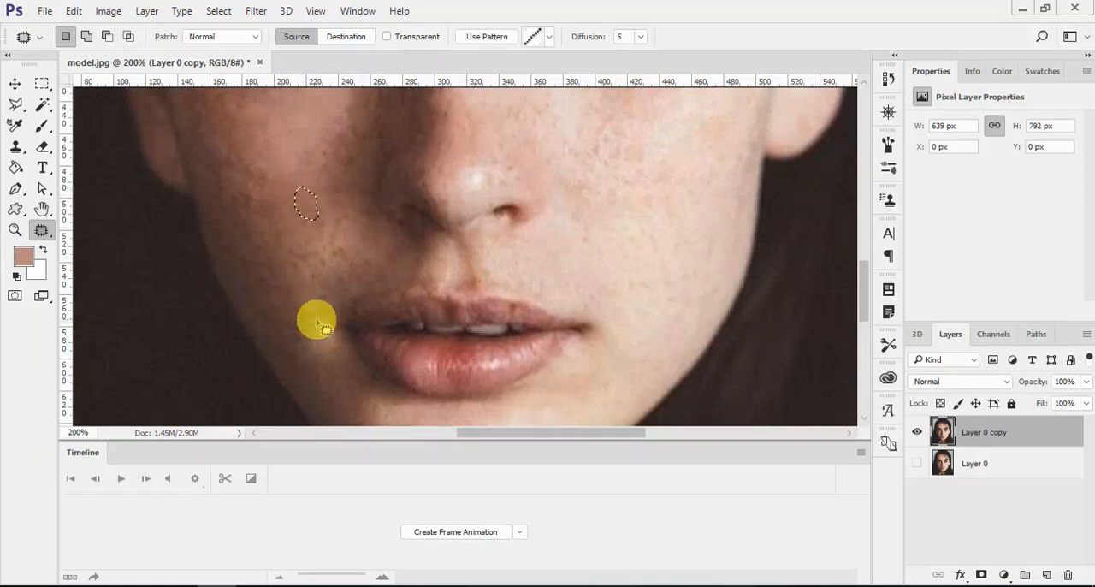
mouse_move(313, 328)
mouse_down()
mouse_move(287, 288)
mouse_move(322, 311)
mouse_move(313, 333)
mouse_move(307, 288)
mouse_move(331, 313)
mouse_move(322, 319)
mouse_move(283, 290)
mouse_move(311, 346)
mouse_move(282, 319)
mouse_move(306, 342)
mouse_move(309, 284)
mouse_up()
click(339, 353)
scroll(365, 363, down, 2)
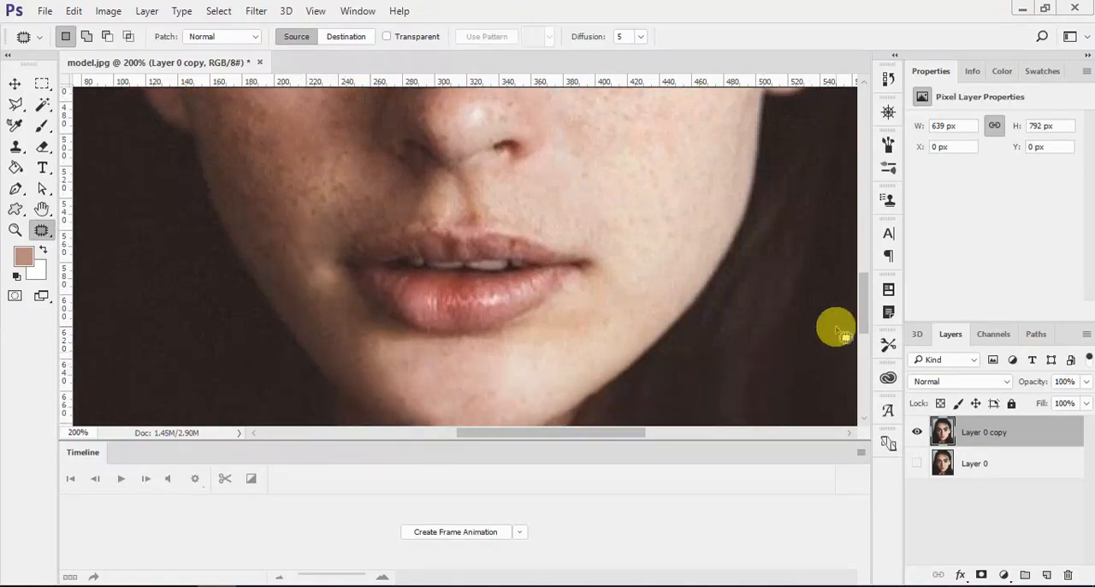
- Switch to the Spot Healing Brush and remove the blemishes on the central forehead and between the eyebrows
drag(861, 306, 368, 225)
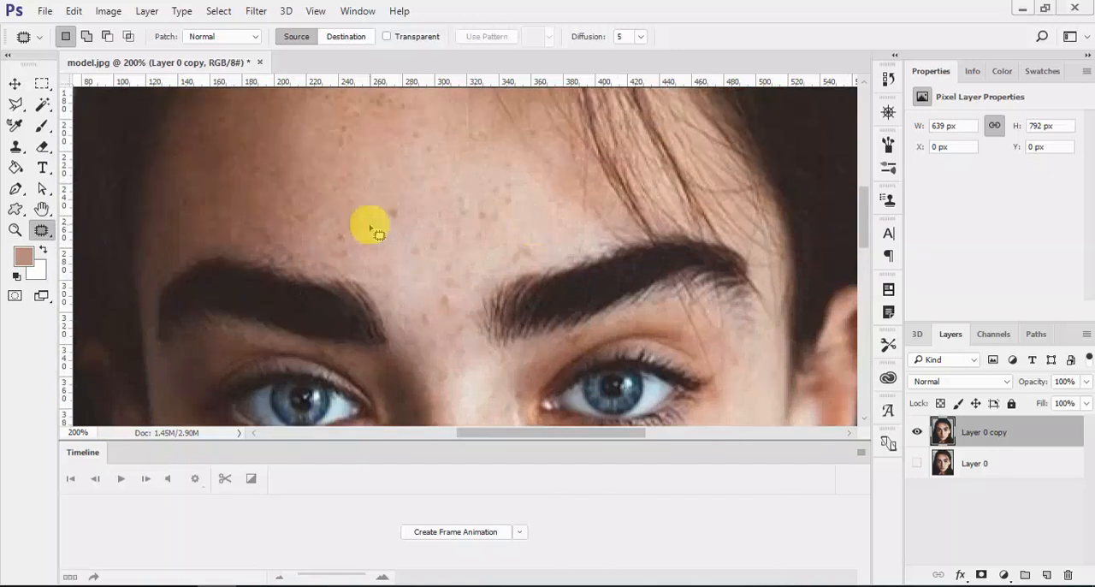
right_click(38, 230)
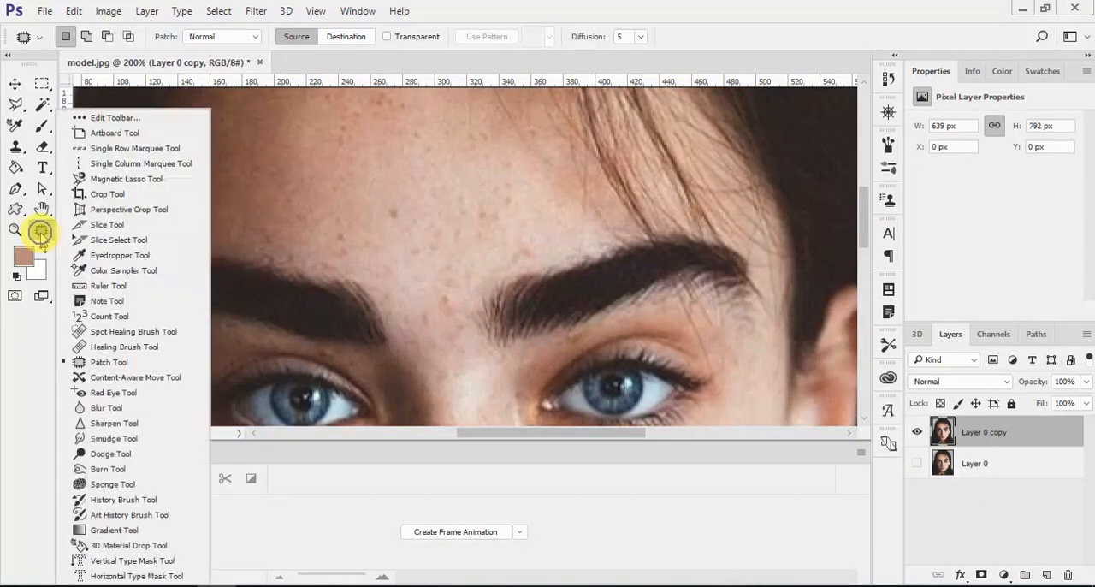
click(116, 333)
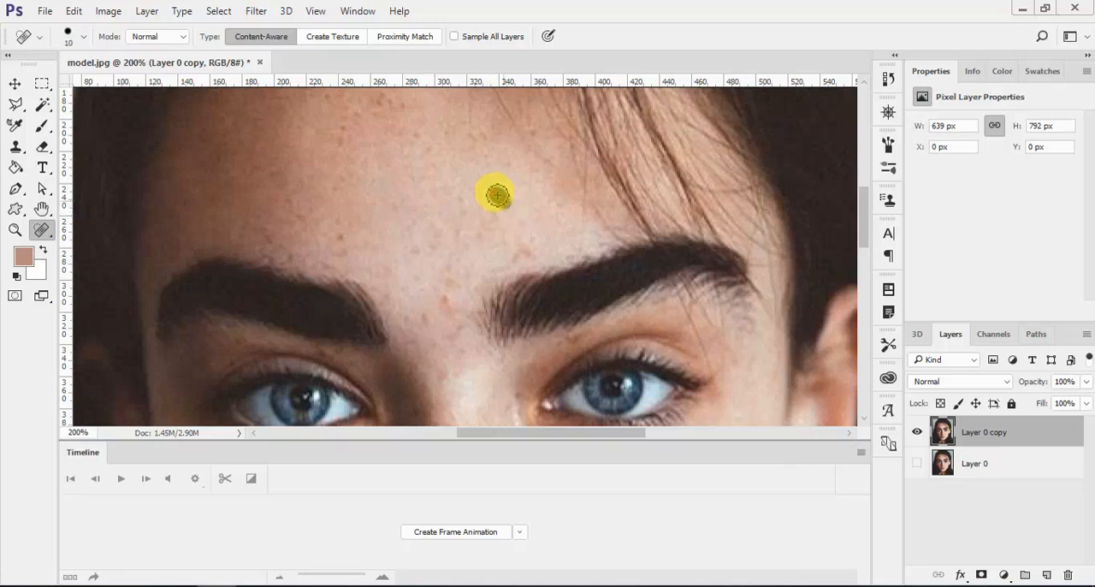
drag(498, 196, 505, 203)
drag(524, 255, 503, 268)
drag(448, 298, 432, 323)
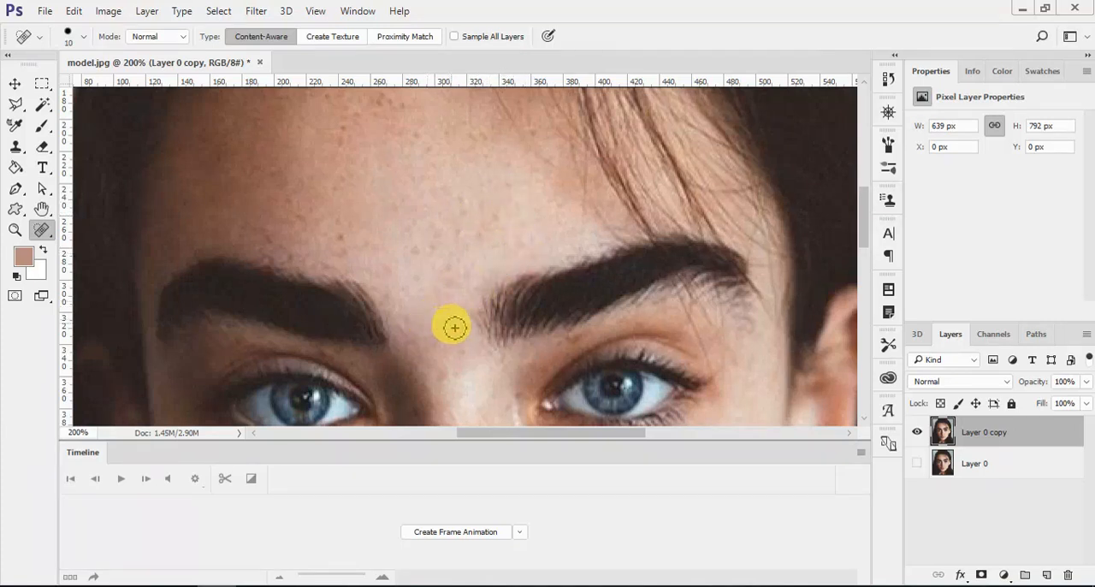
- Spot-heal the blemishes on the upper forehead, including the dark mark near the hairline
scroll(440, 329, up, 1)
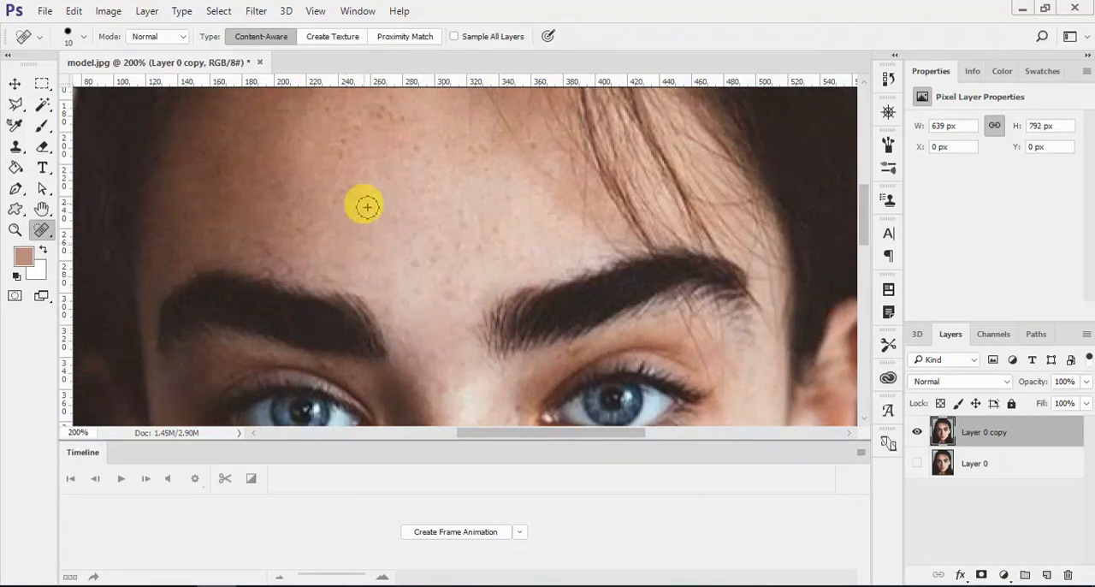
scroll(355, 204, up, 2)
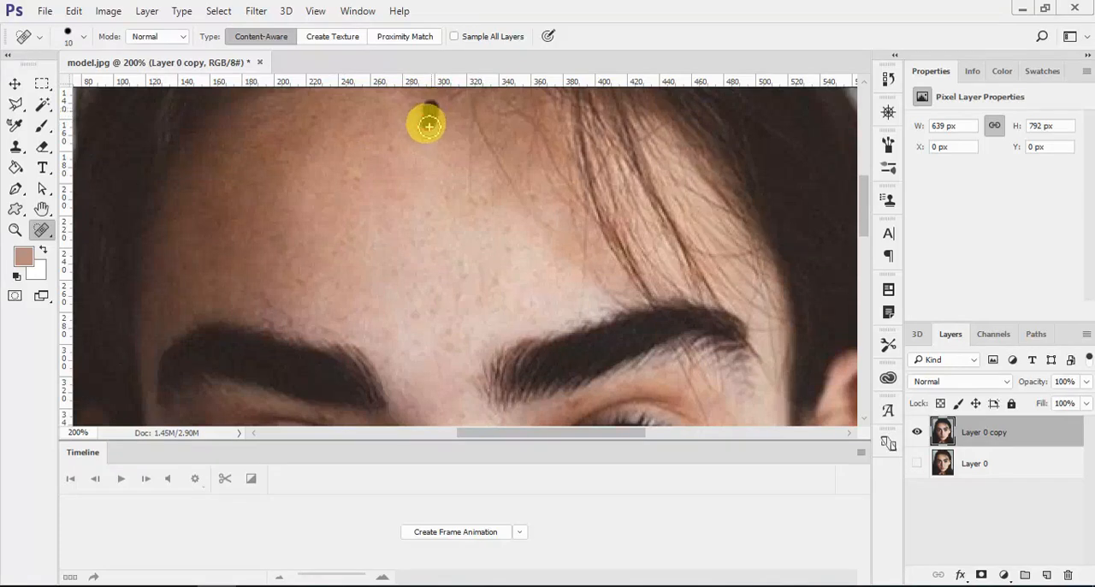
drag(428, 126, 427, 115)
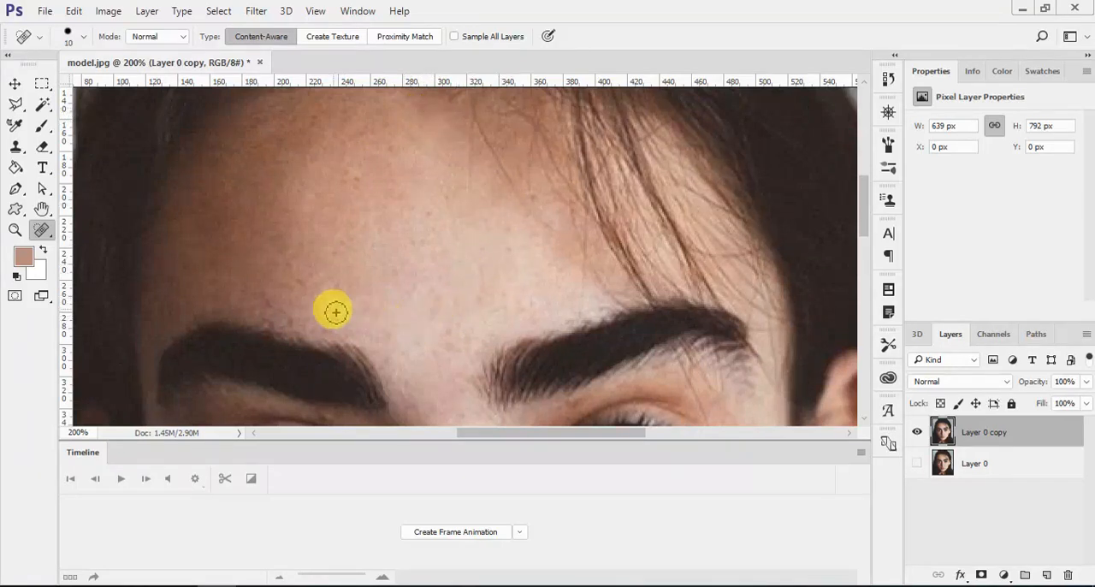
scroll(432, 301, down, 3)
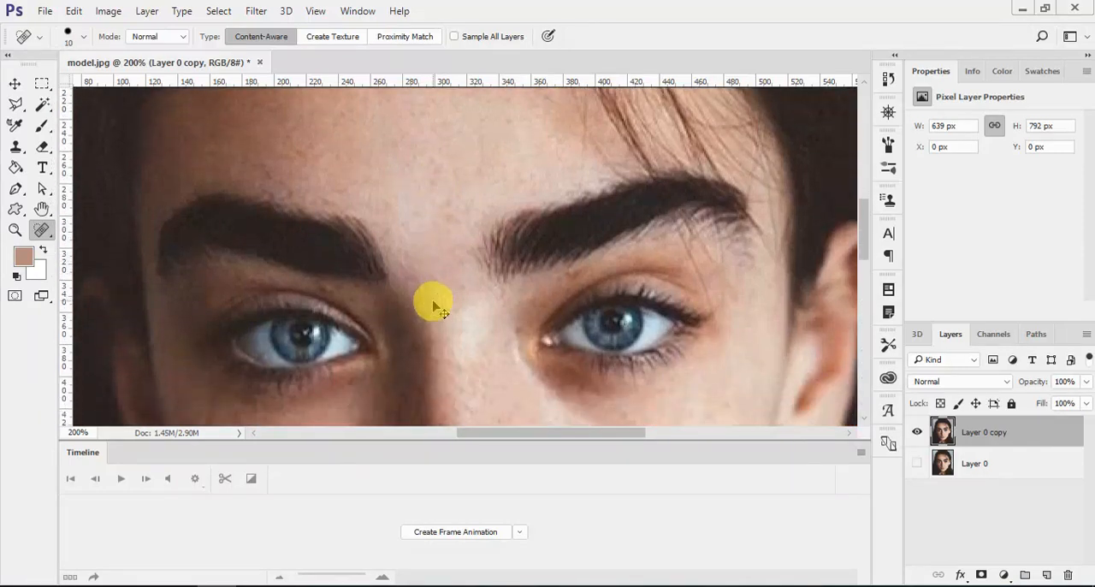
- Fit the whole portrait in view and apply Levels with a black input of 22 and a midtone of 1.40
key(ctrl+0)
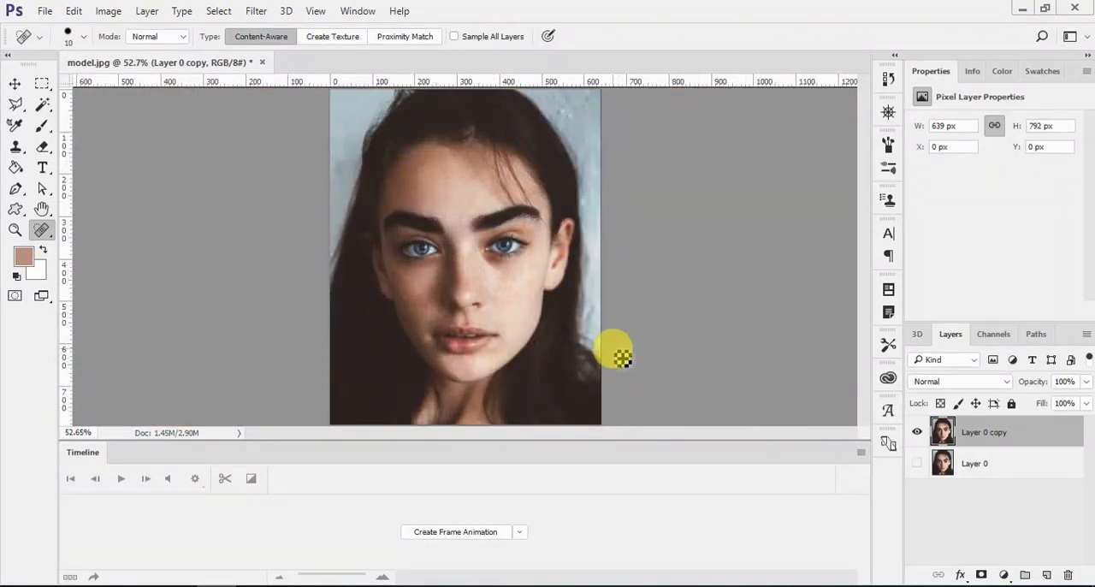
key(ctrl+l)
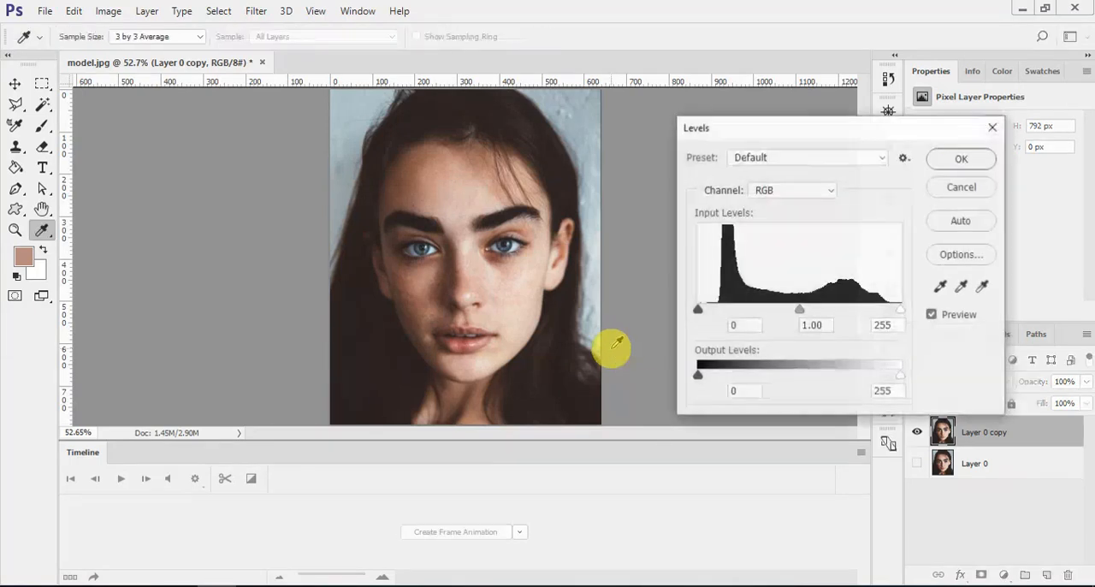
drag(697, 312, 716, 310)
drag(807, 311, 786, 310)
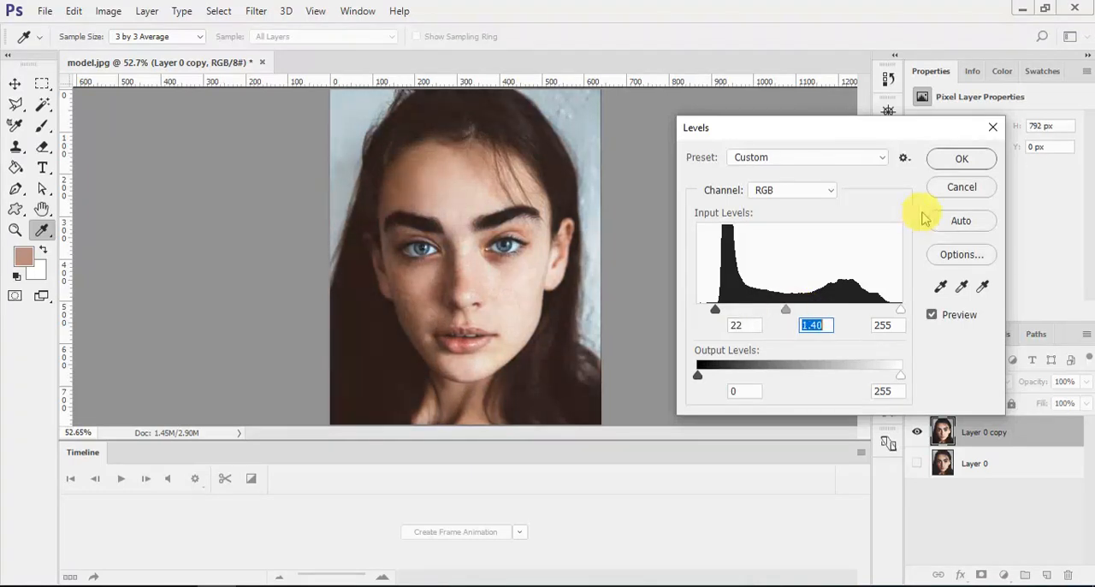
click(961, 158)
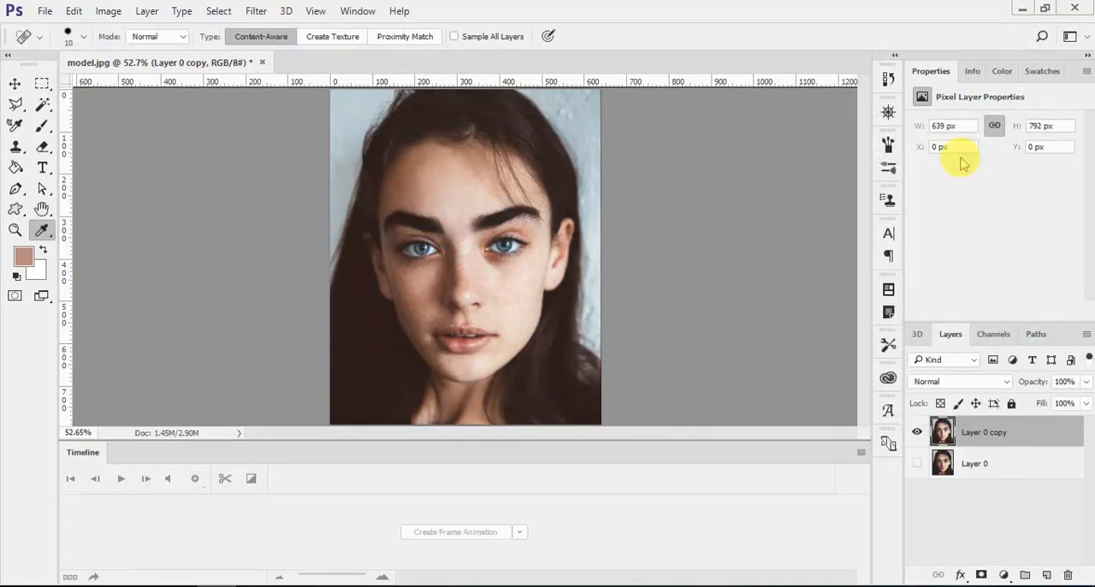
- Apply a Curves adjustment with an anchor point in the highlights and the lower midtones pulled slightly darker
key(ctrl+m)
drag(624, 88, 902, 85)
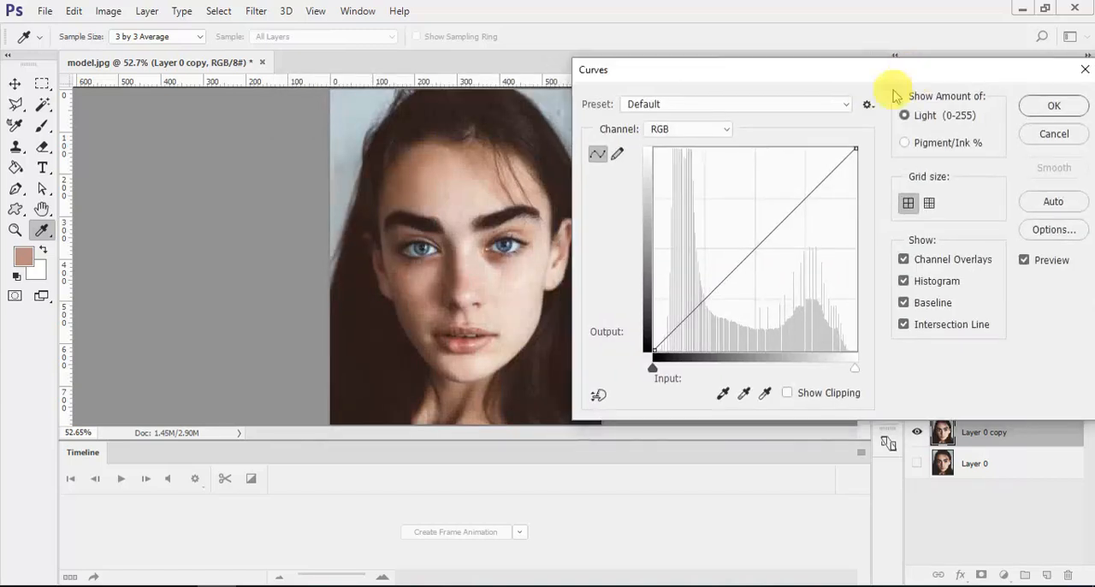
click(829, 174)
drag(745, 259, 728, 280)
click(1054, 107)
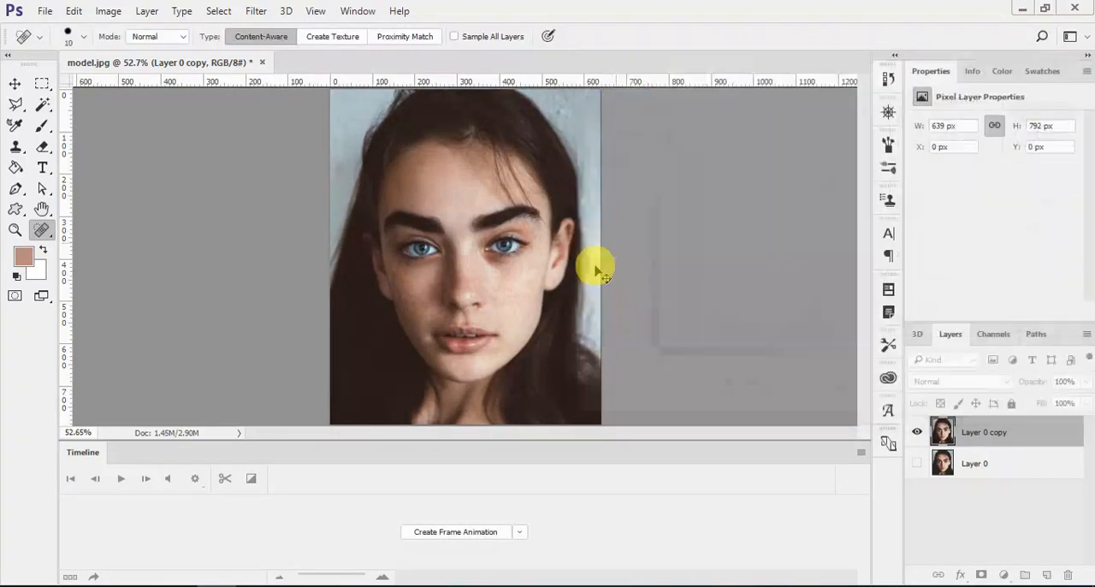
- Apply a Hue/Saturation adjustment to Layer 0 copy with a hue of +4 and a saturation of -21
key(ctrl+u)
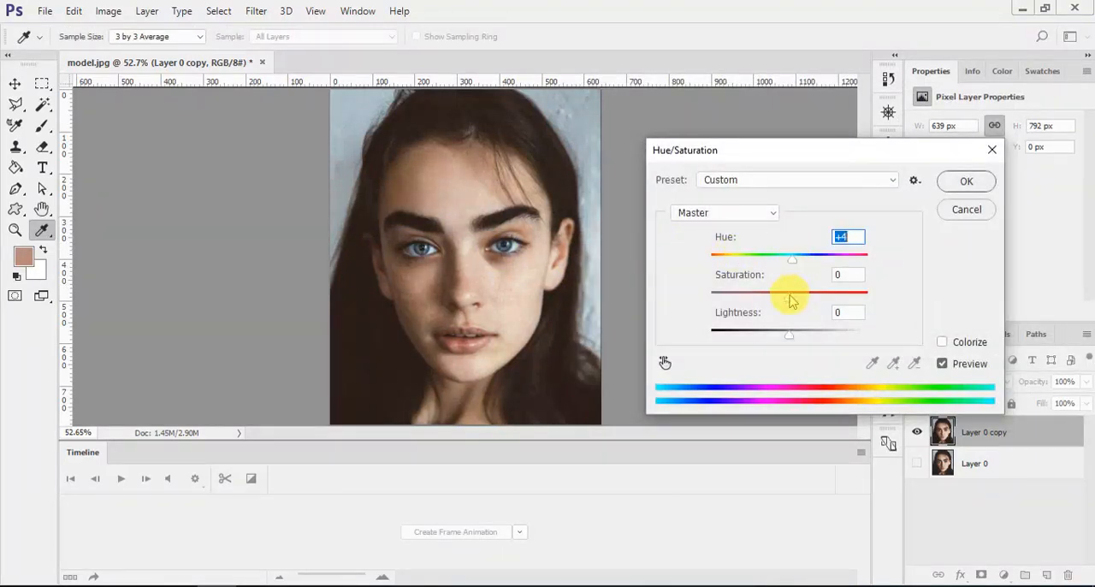
click(956, 188)
key(j)
- Apply Levels to Layer 0 copy with a midtone of 0.93 and the black input raised slightly
key(ctrl+l)
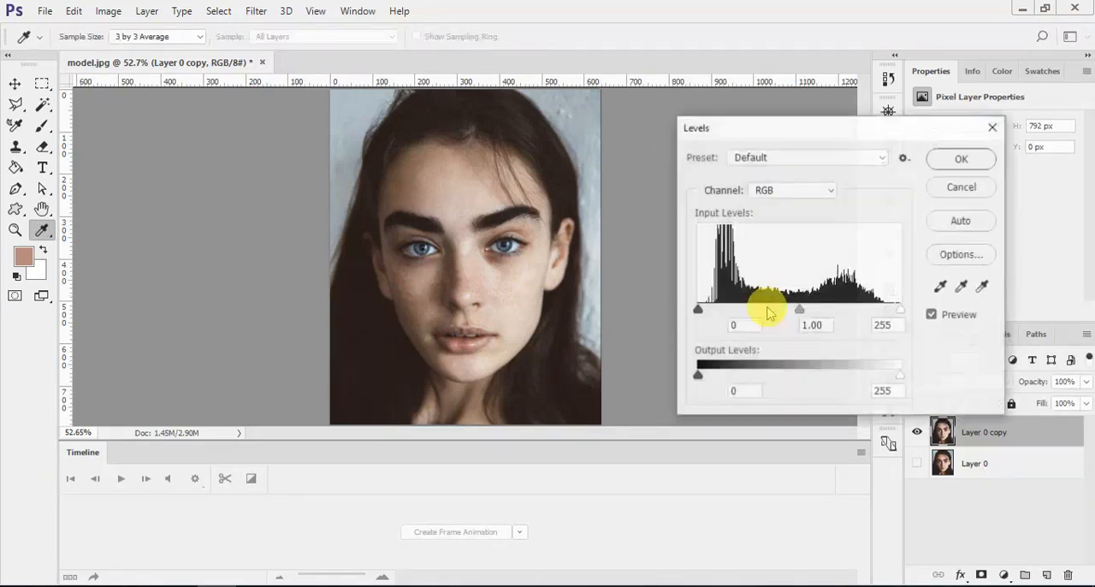
mouse_move(795, 312)
mouse_down()
mouse_move(778, 305)
mouse_move(804, 308)
mouse_up()
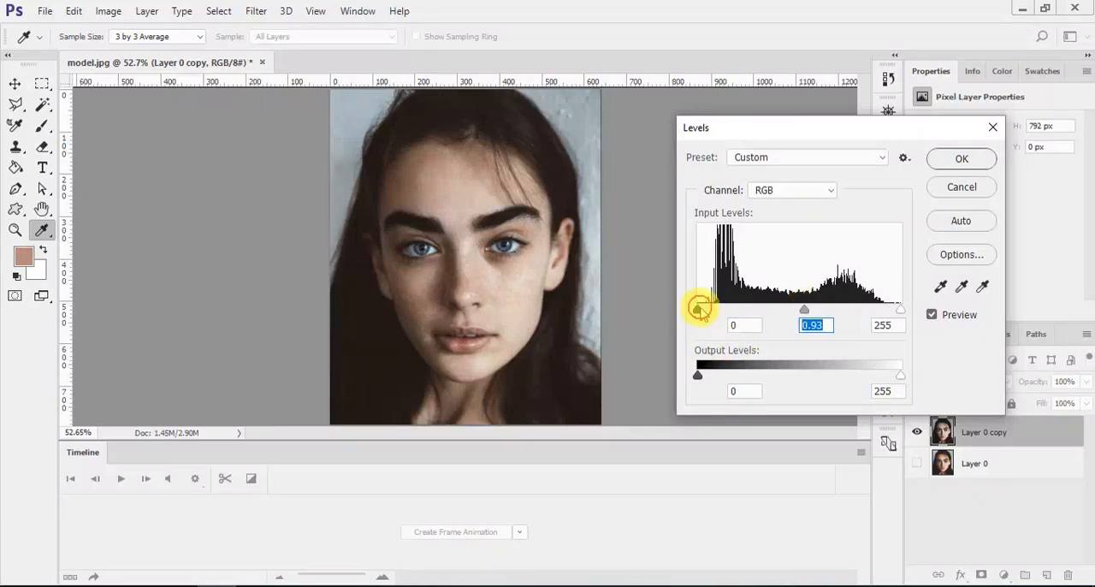
drag(698, 308, 709, 313)
click(961, 156)
key(j)
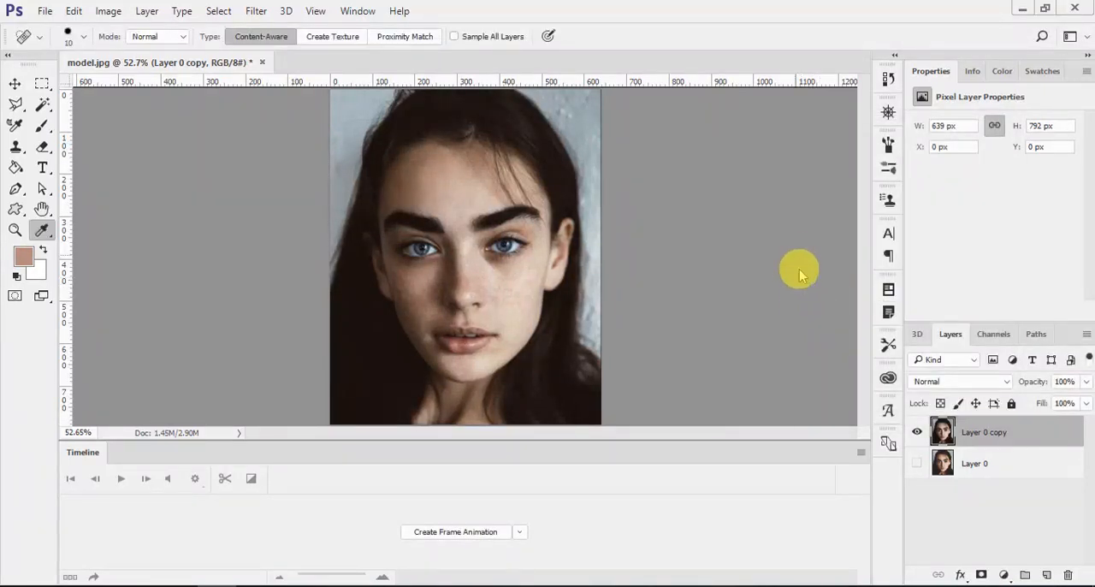
- Apply a Curves adjustment with a highlight point at input 203, output 198 and a midtone point at input 124, output 126
key(ctrl+m)
drag(573, 81, 773, 58)
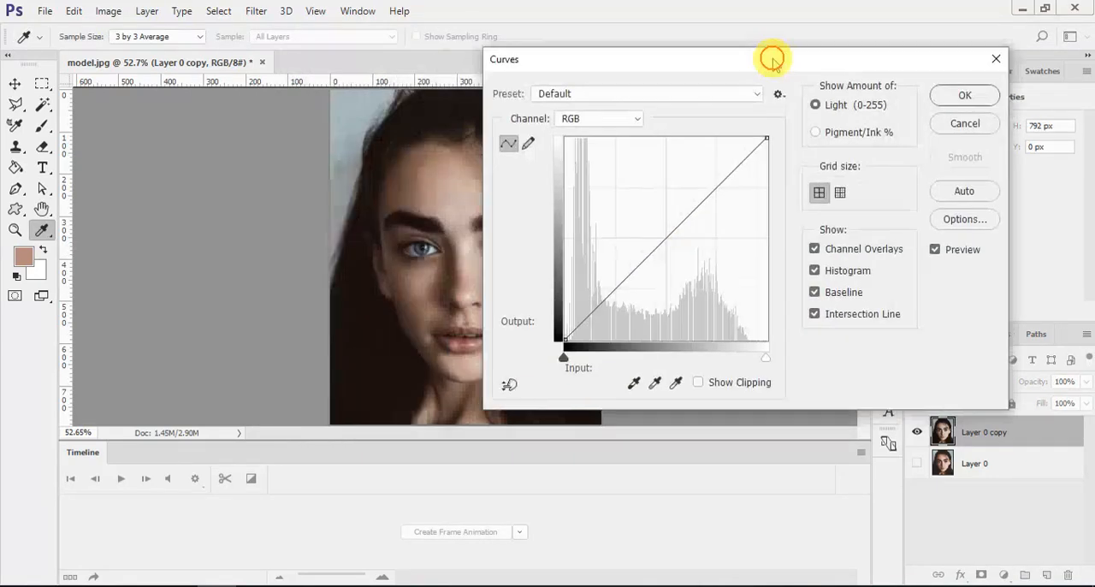
drag(727, 173, 728, 180)
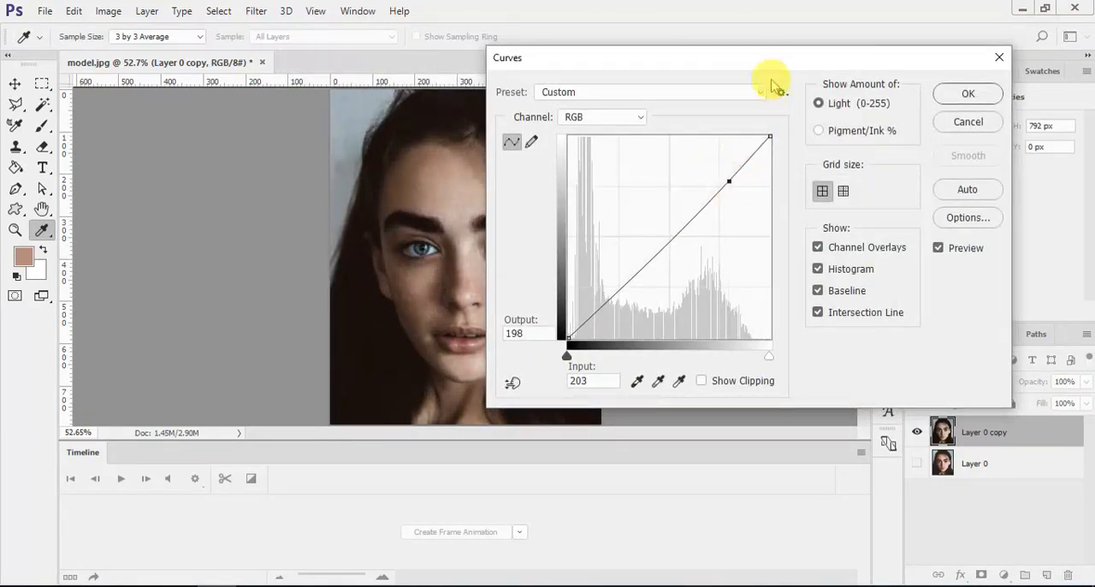
drag(772, 60, 868, 62)
click(763, 238)
drag(763, 238, 761, 237)
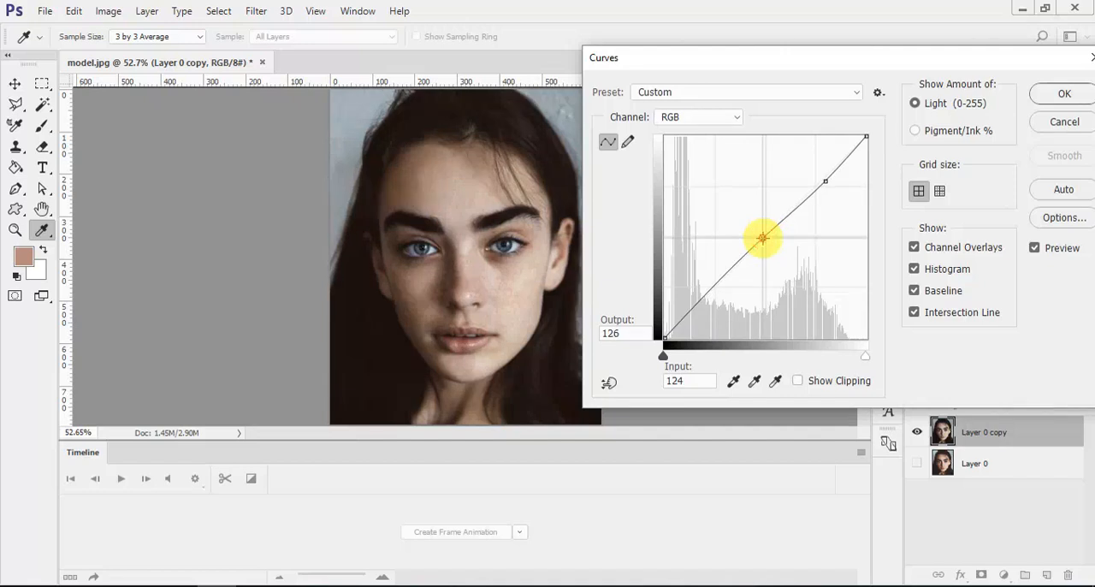
click(1064, 94)
key(j)
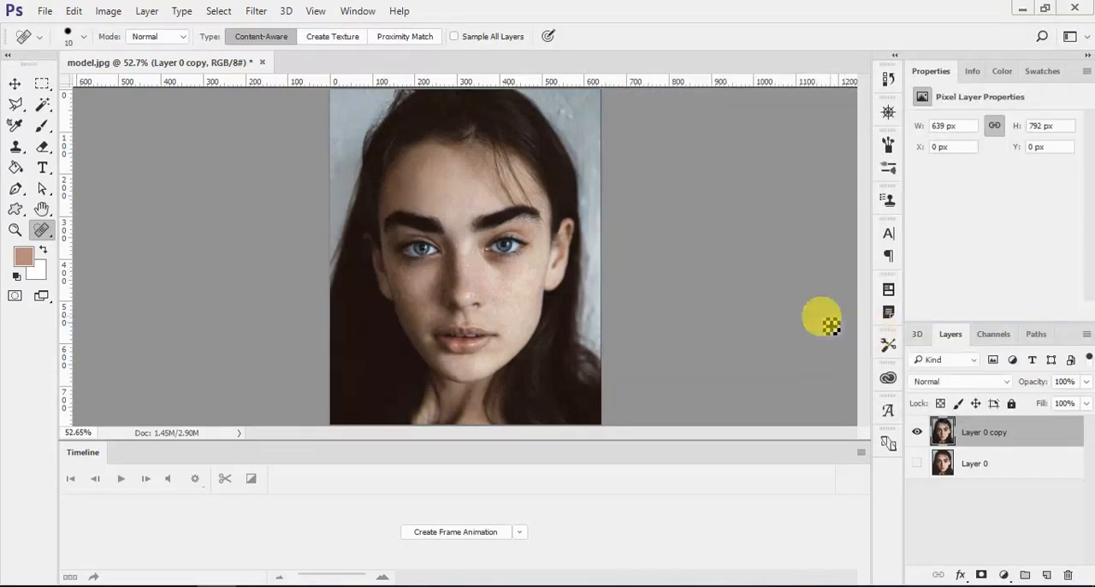
- Show Layer 0 and toggle the visibility of Layer 0 copy to compare the retouched portrait with the original
key(v)
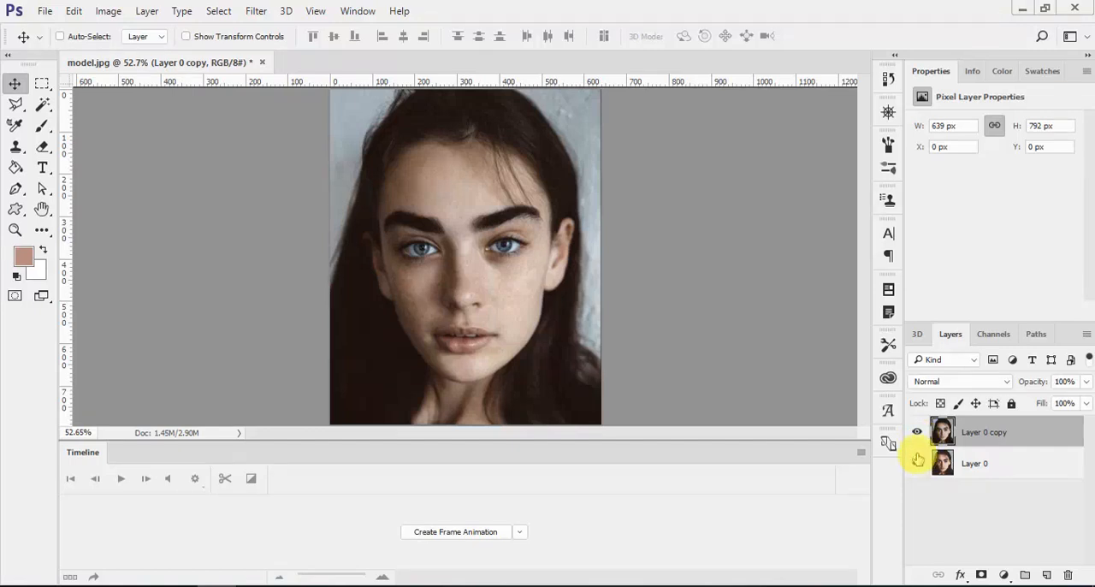
click(914, 434)
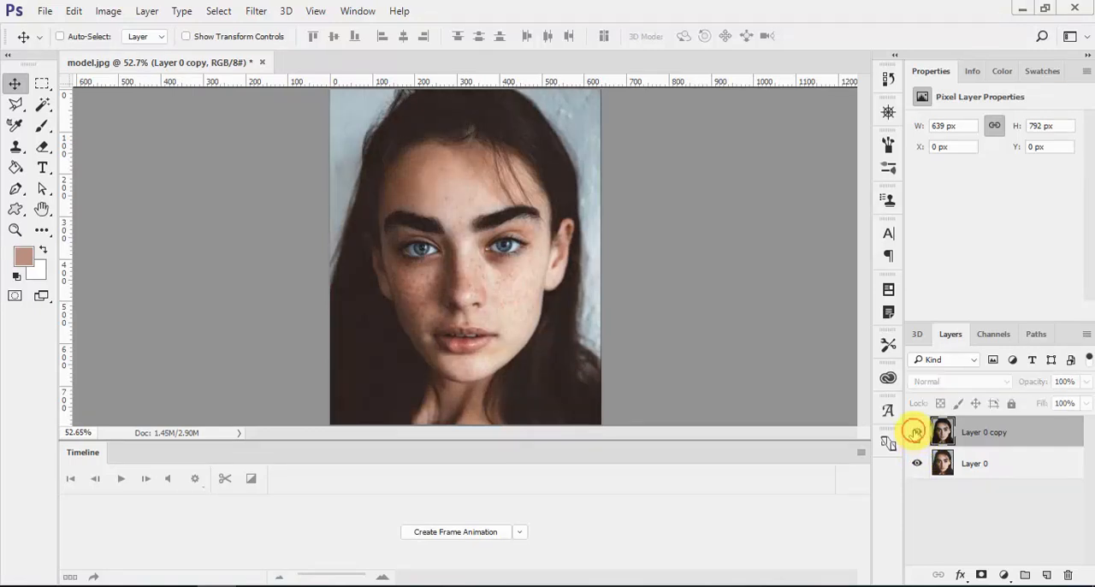
click(914, 432)
click(914, 433)
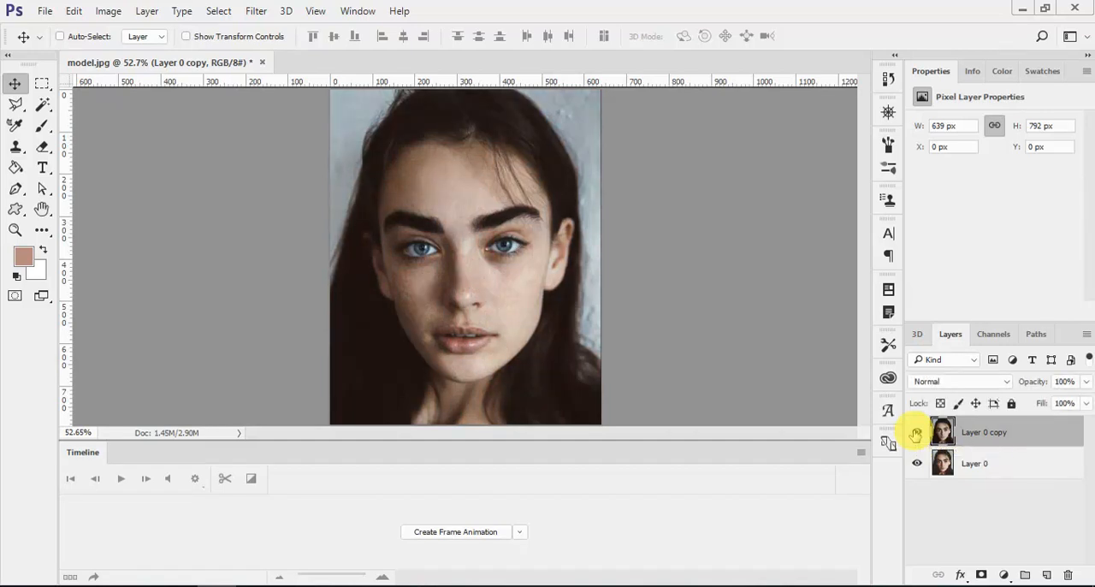
click(914, 434)
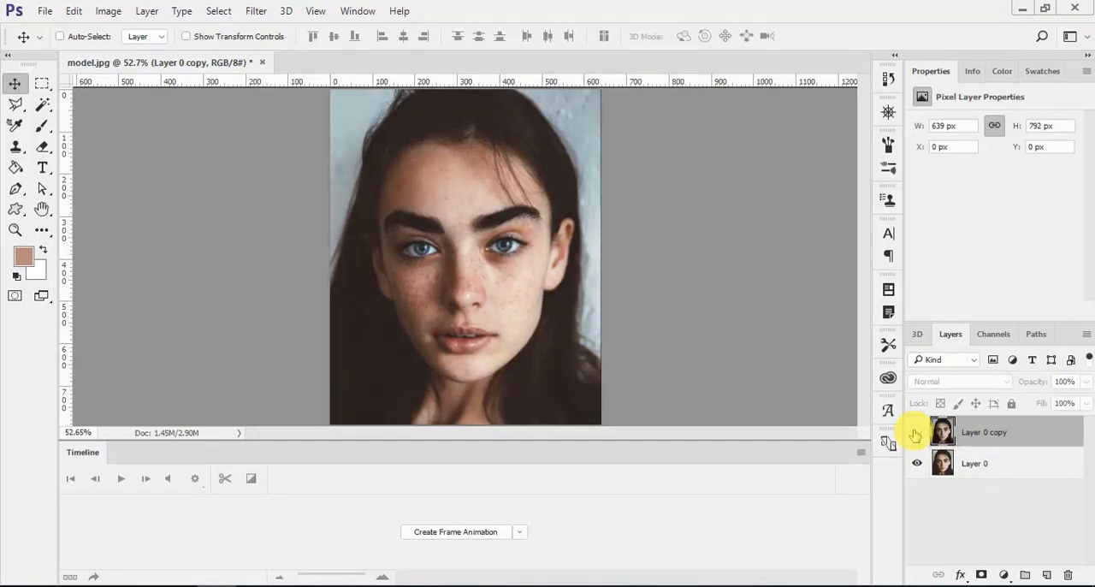
click(916, 433)
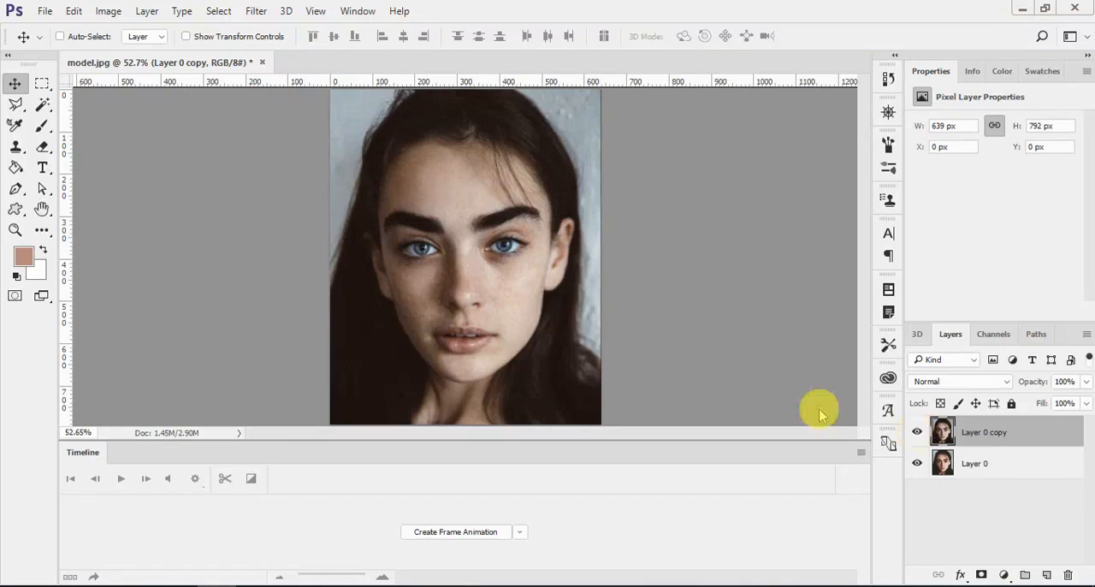
click(916, 433)
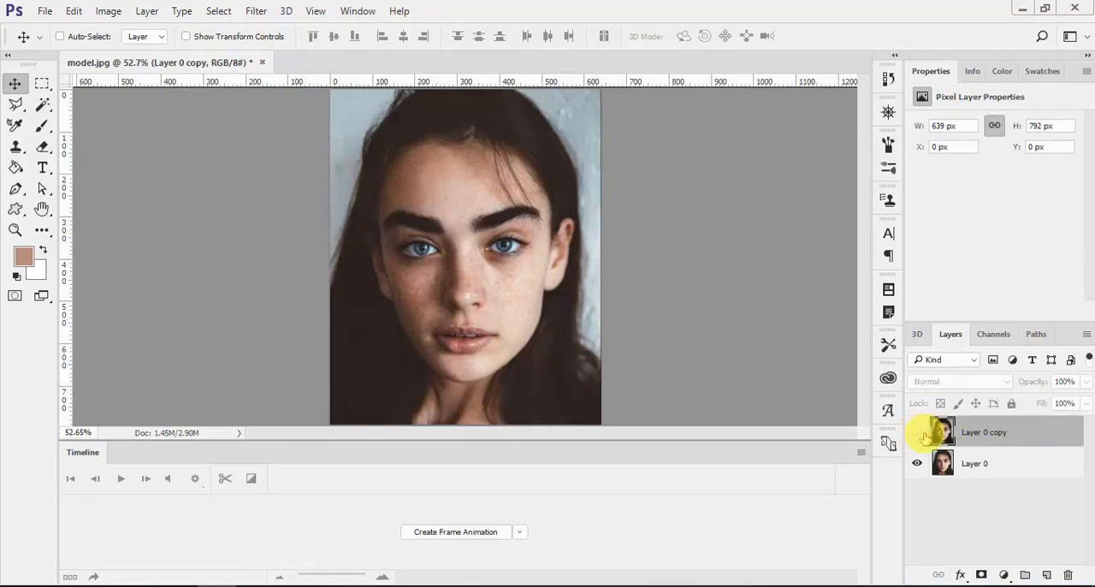
click(916, 433)
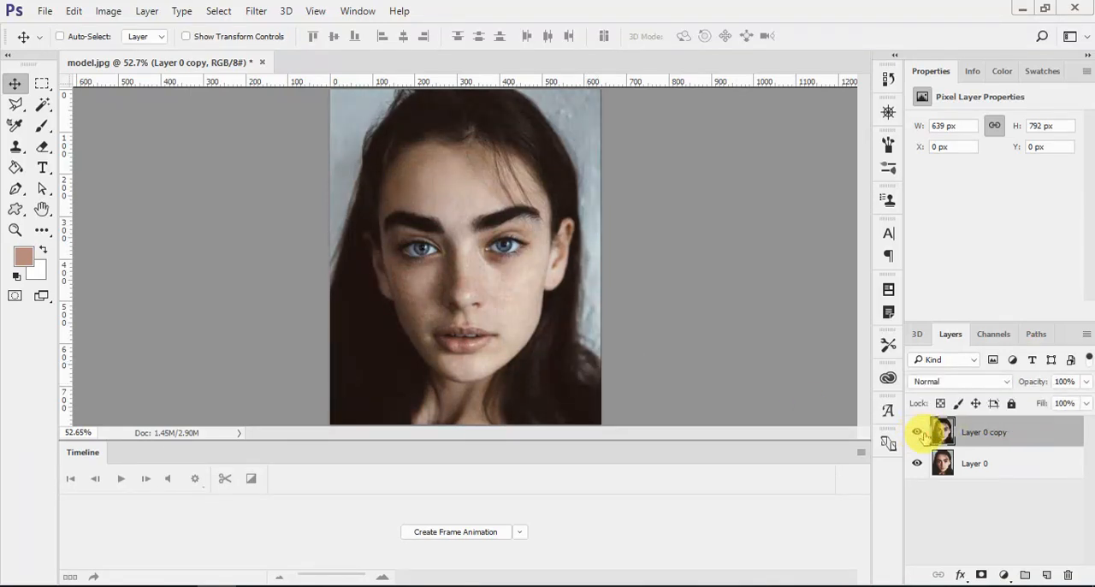
click(916, 433)
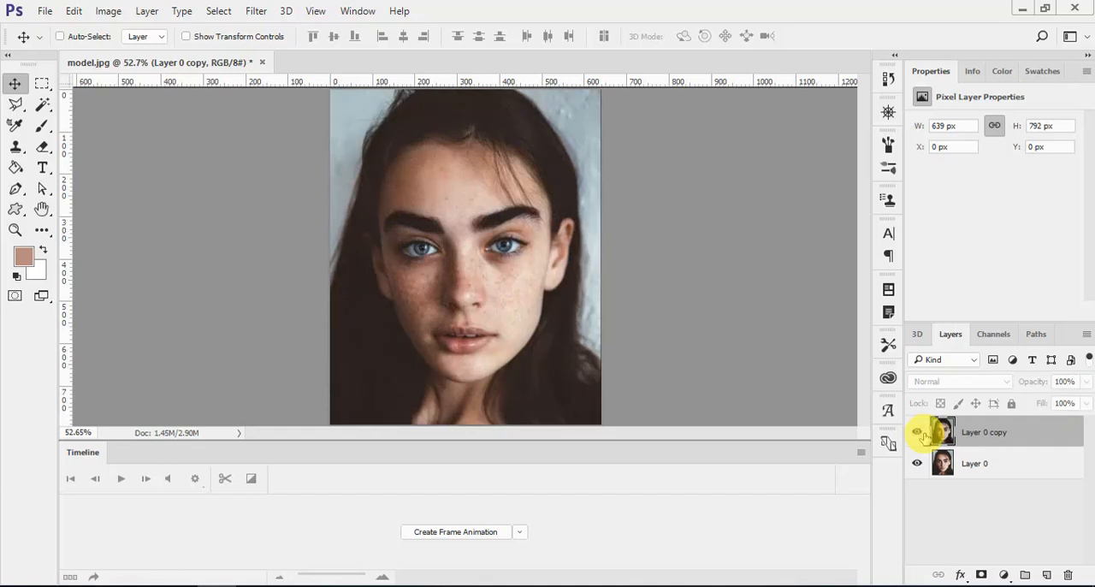
click(916, 434)
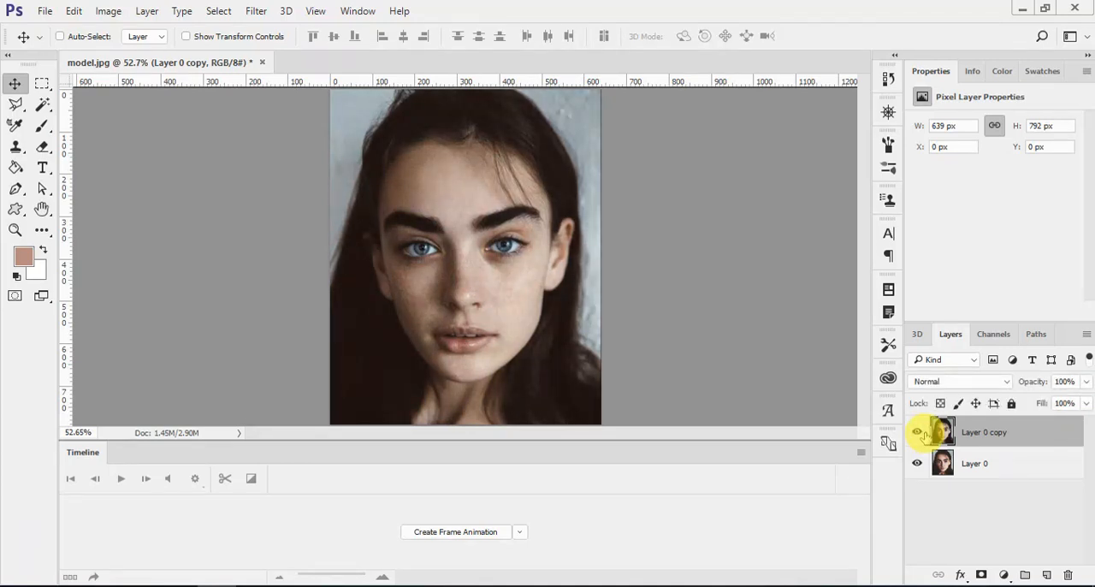